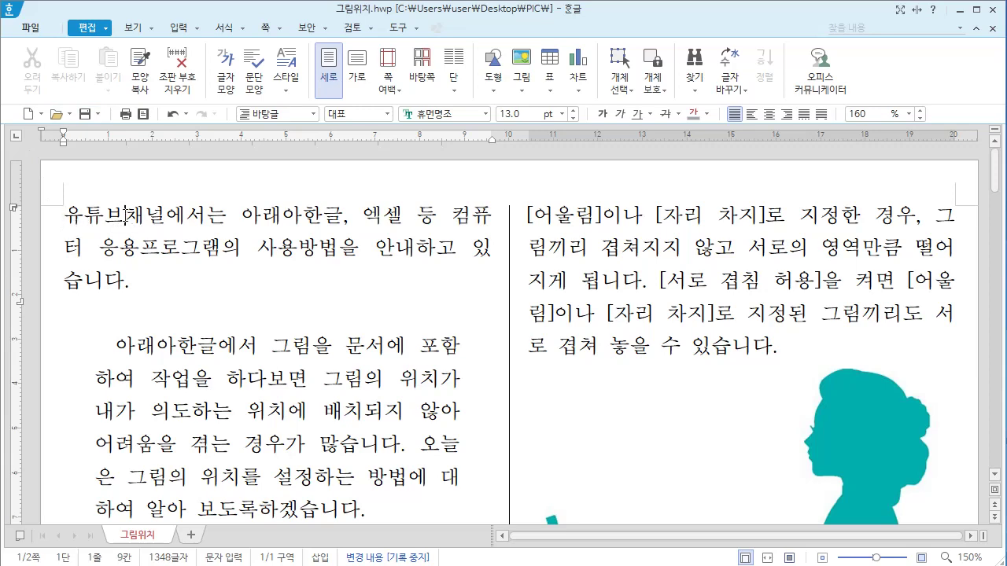
Insert the picture 그림1.jpg right after 유튜브 in the first line, embedded in the document and treated as a character (글자처럼 취급).
click(180, 29)
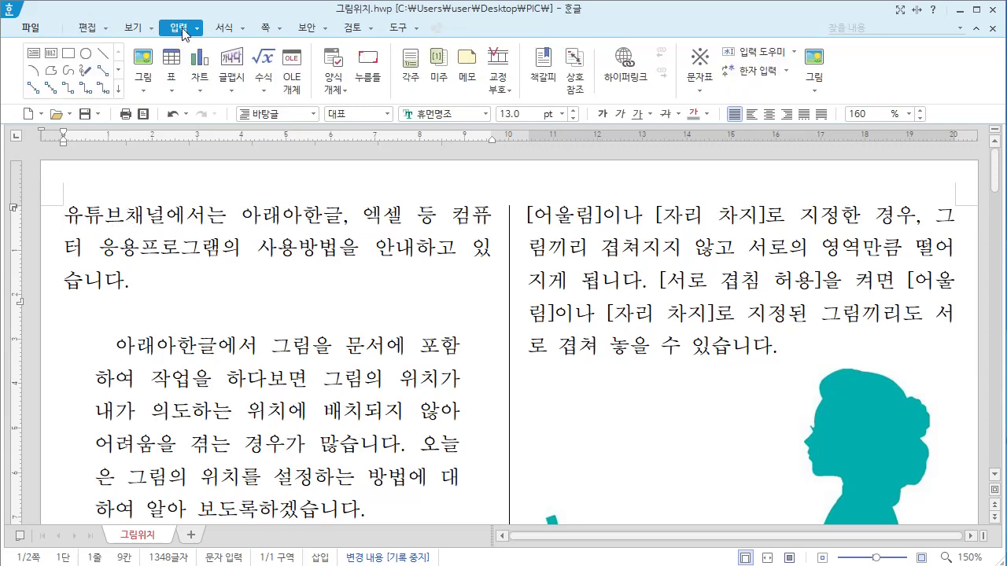
click(150, 84)
click(167, 111)
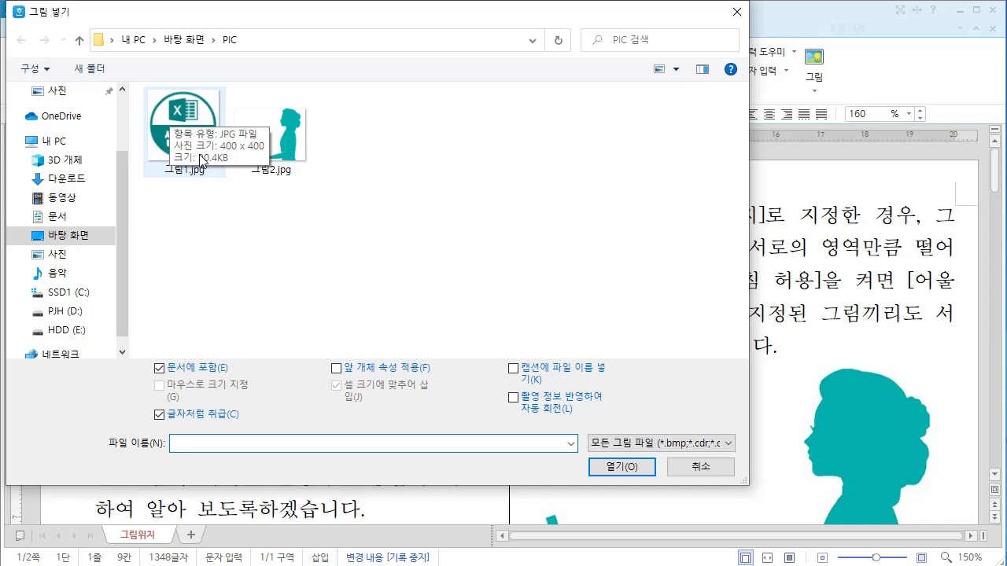
click(160, 367)
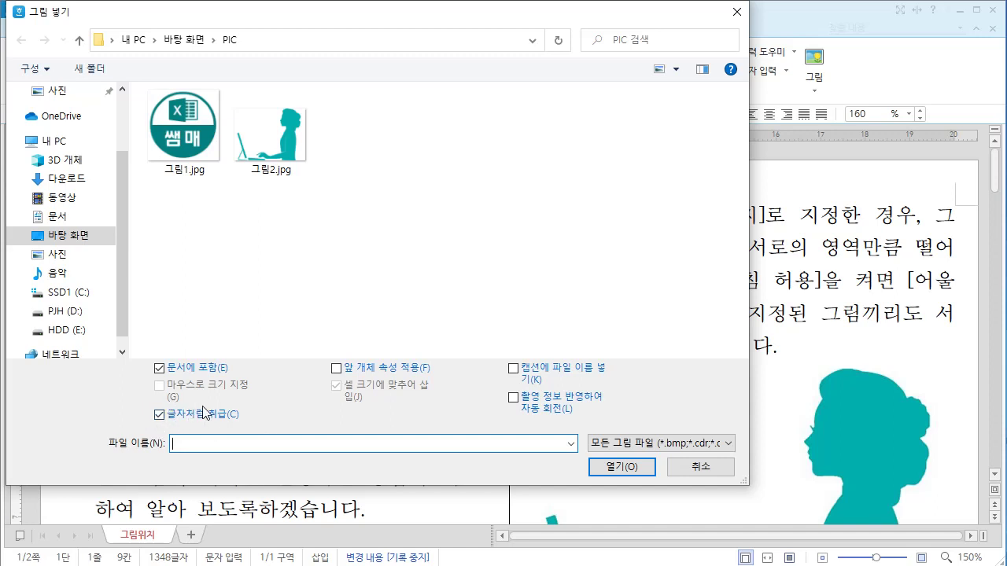
click(185, 138)
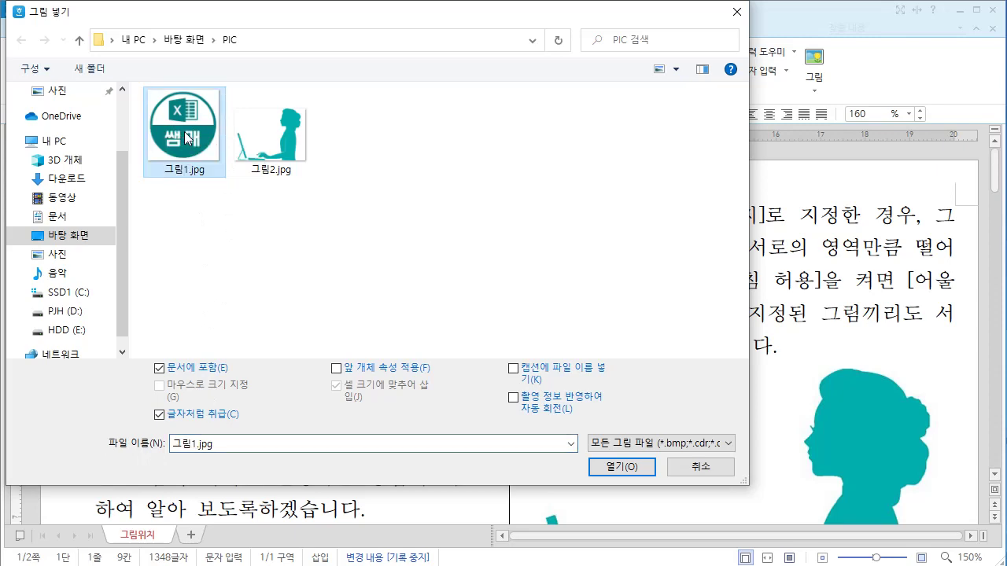
click(621, 467)
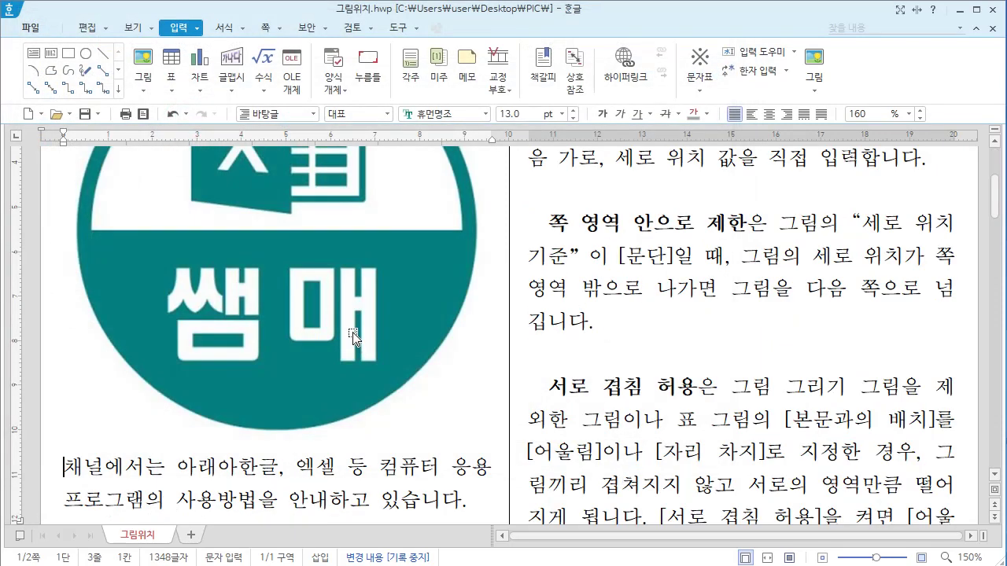
Shrink the inserted logo picture to text height, about 6.6 mm square.
click(313, 284)
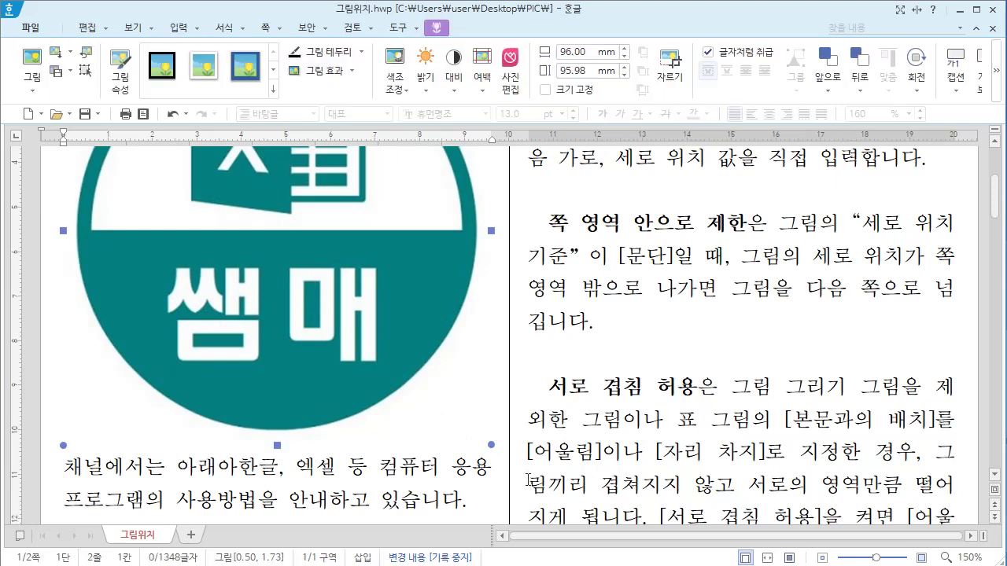
drag(490, 444, 153, 177)
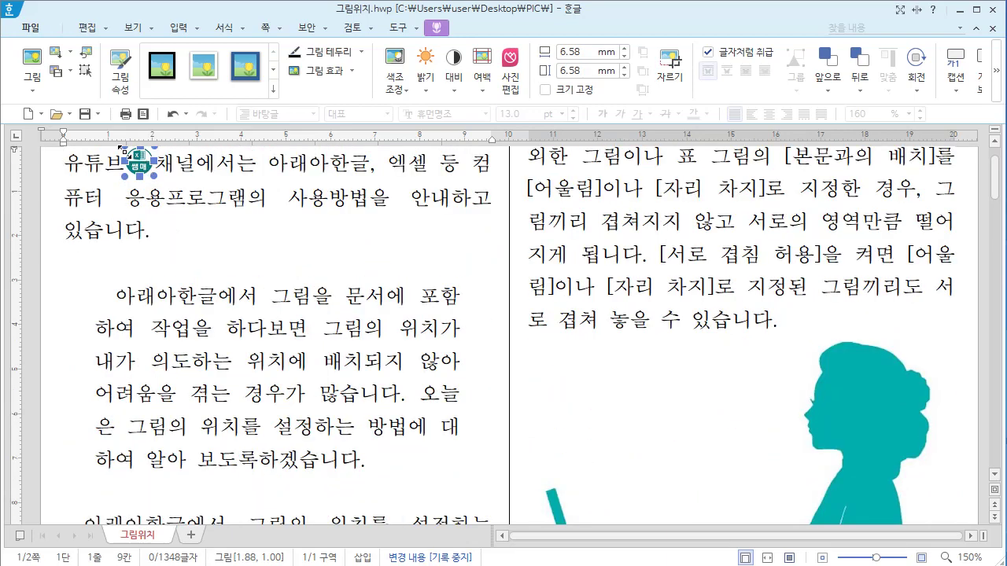
click(162, 233)
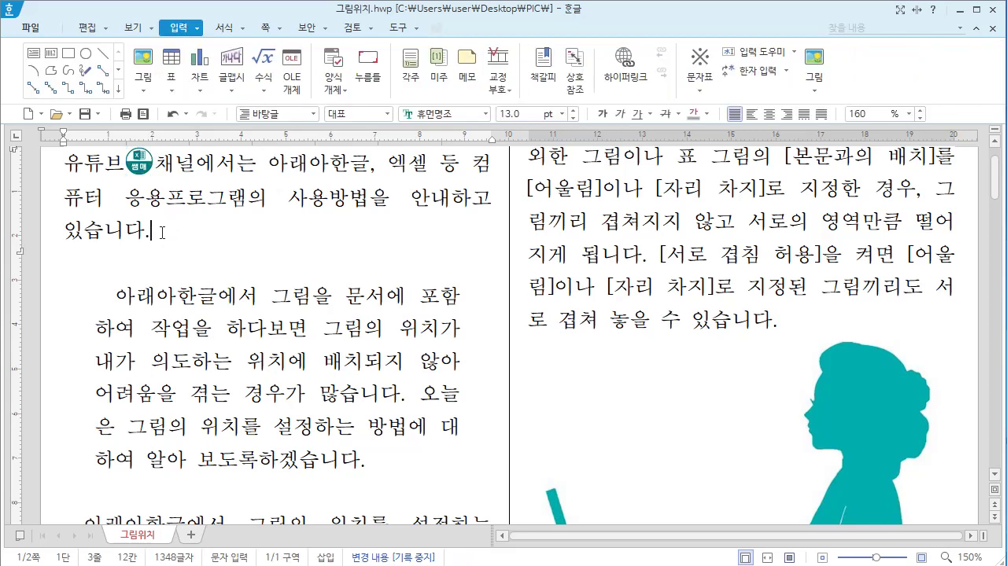
Review the position settings in the small logo's object properties (개체 속성) without changing them.
click(144, 169)
double_click(144, 169)
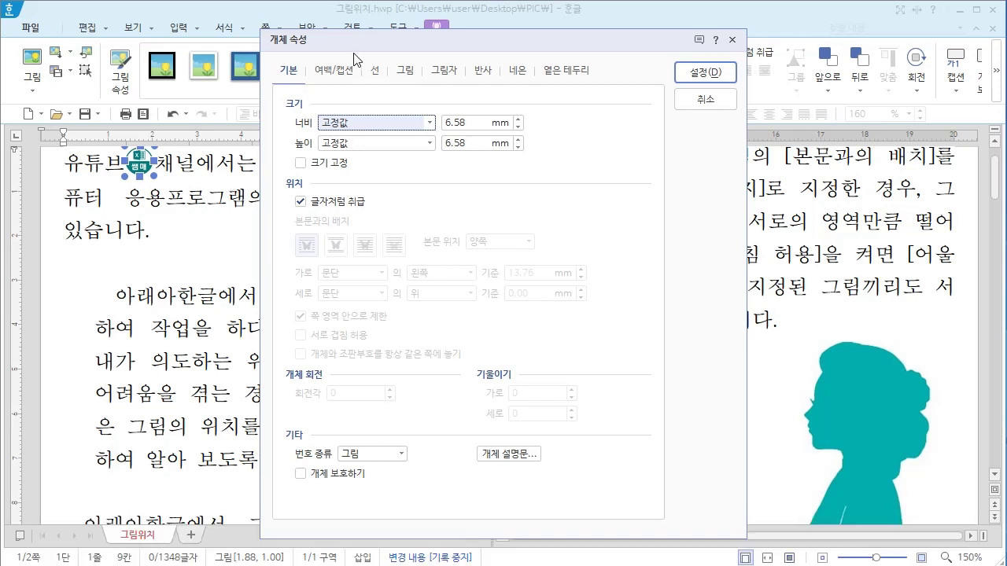
click(704, 110)
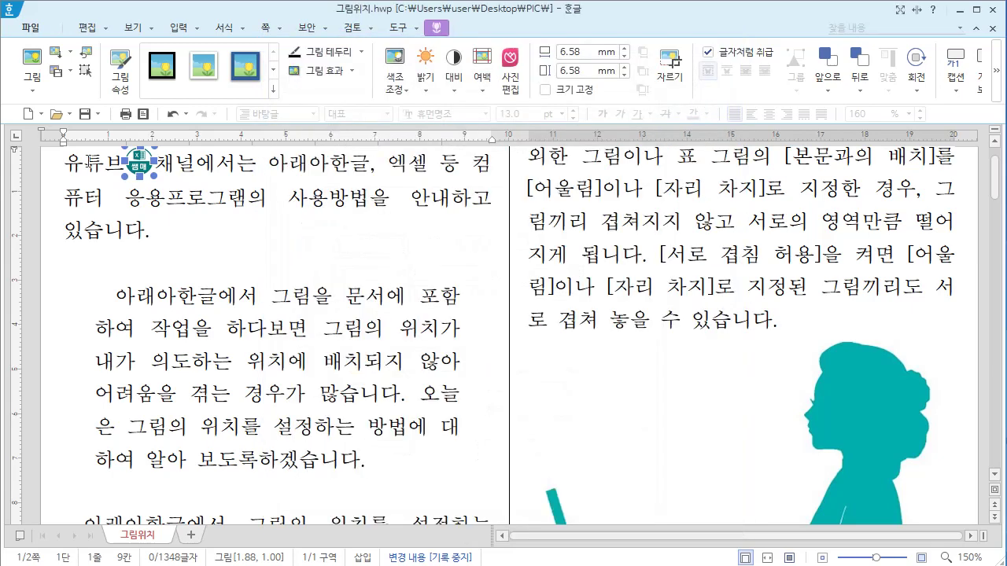
Add two spaces before 유튜브 and one before the inline logo, trying and removing a line break ahead of the logo.
click(61, 162)
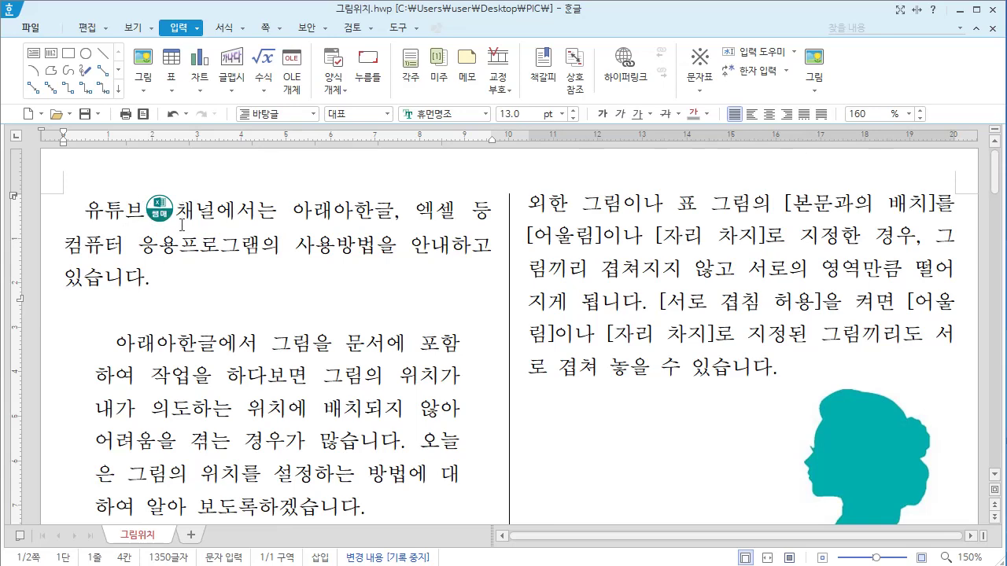
click(139, 208)
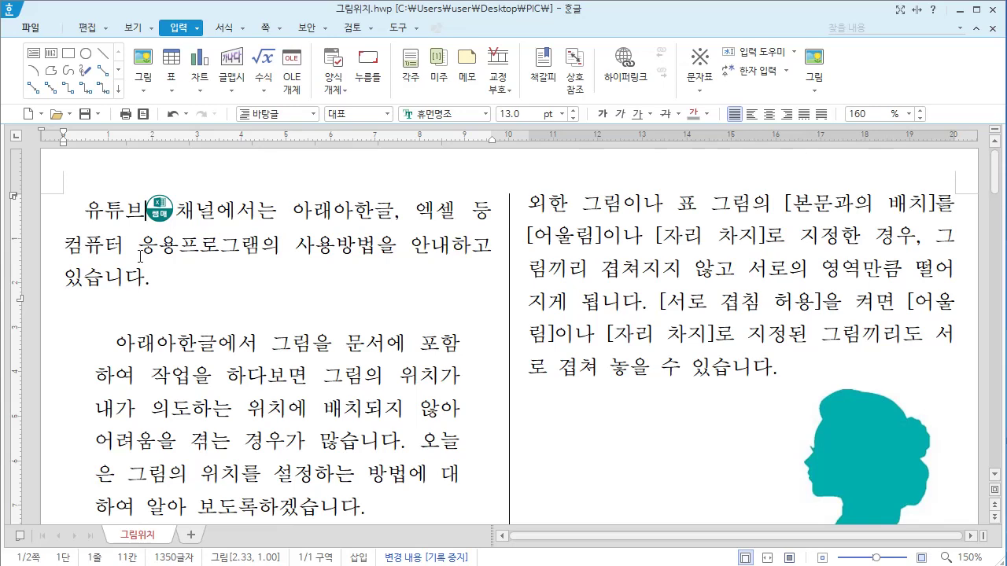
key(Return)
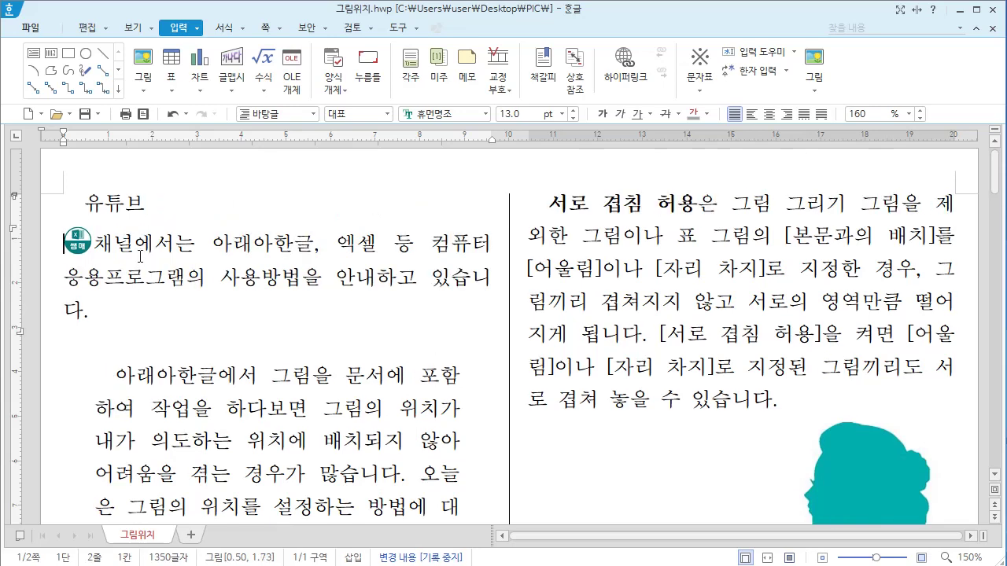
key(BackSpace)
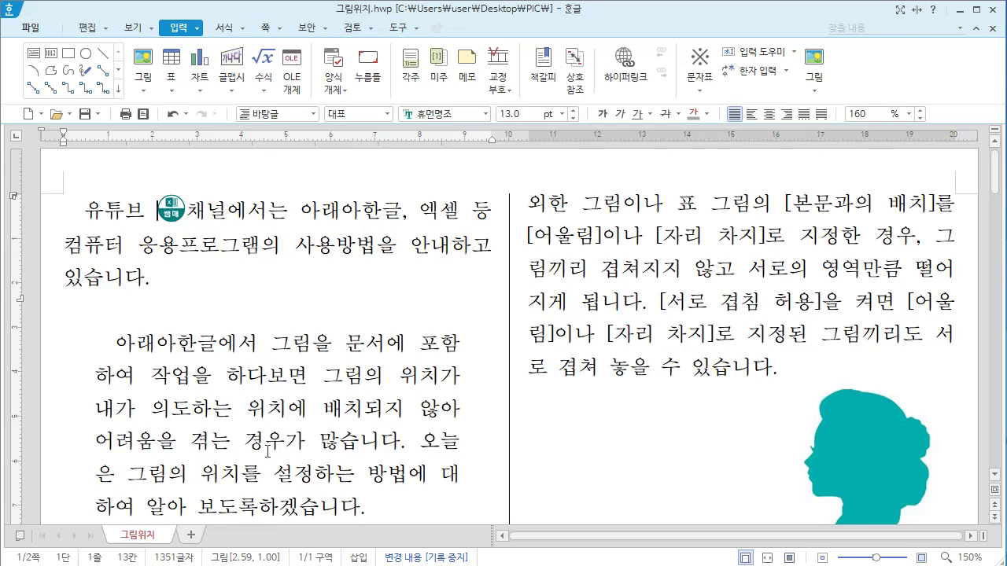
Insert 그림1.jpg before 위치에 in the second paragraph as a character-treated picture and shrink it to about 59 mm square.
click(246, 409)
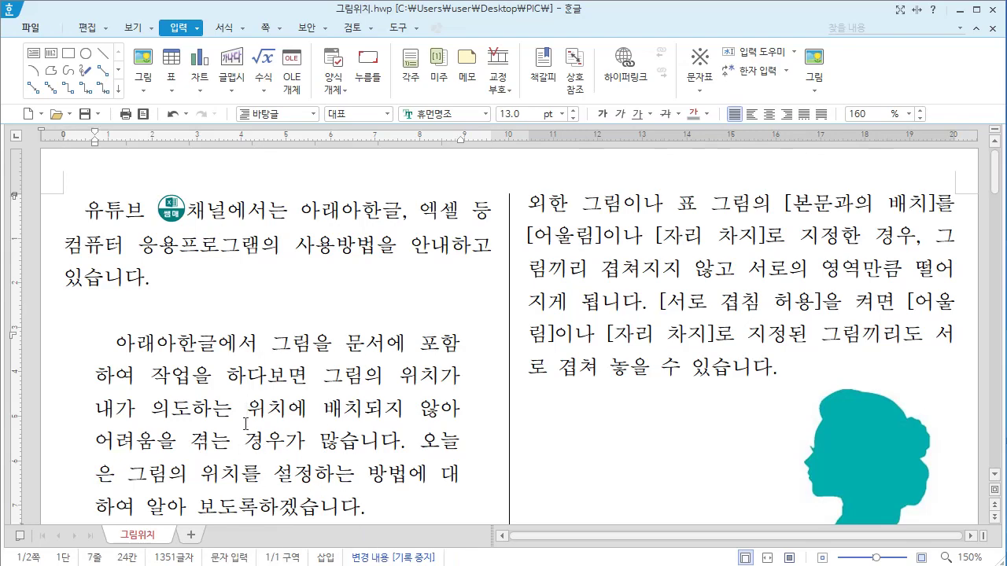
click(142, 65)
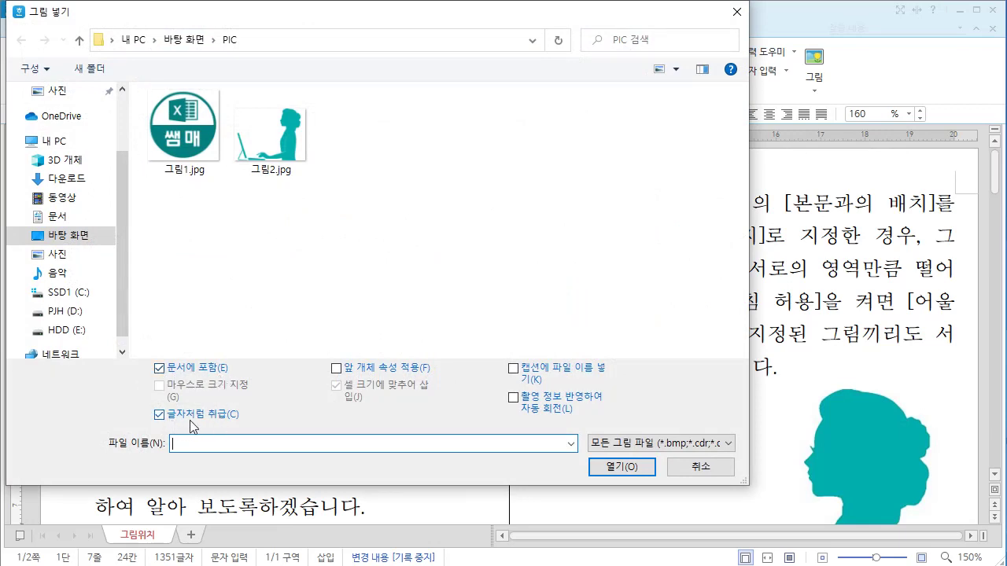
click(186, 130)
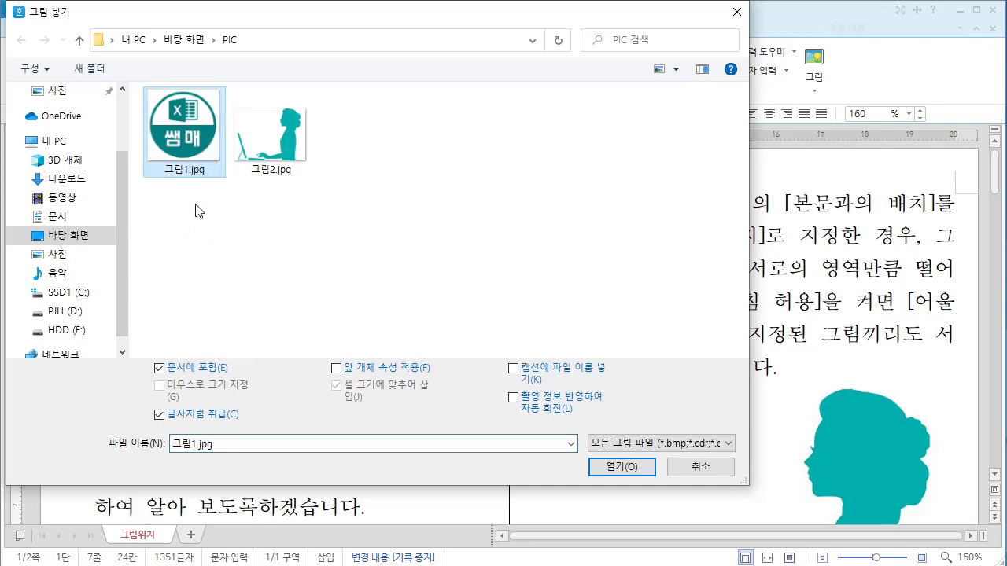
click(618, 467)
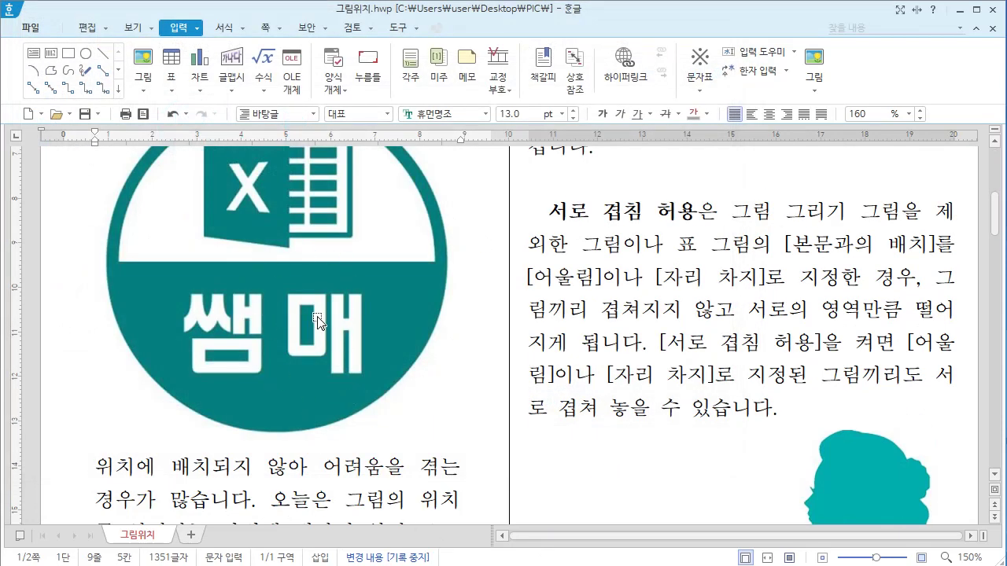
click(346, 312)
drag(461, 445, 353, 322)
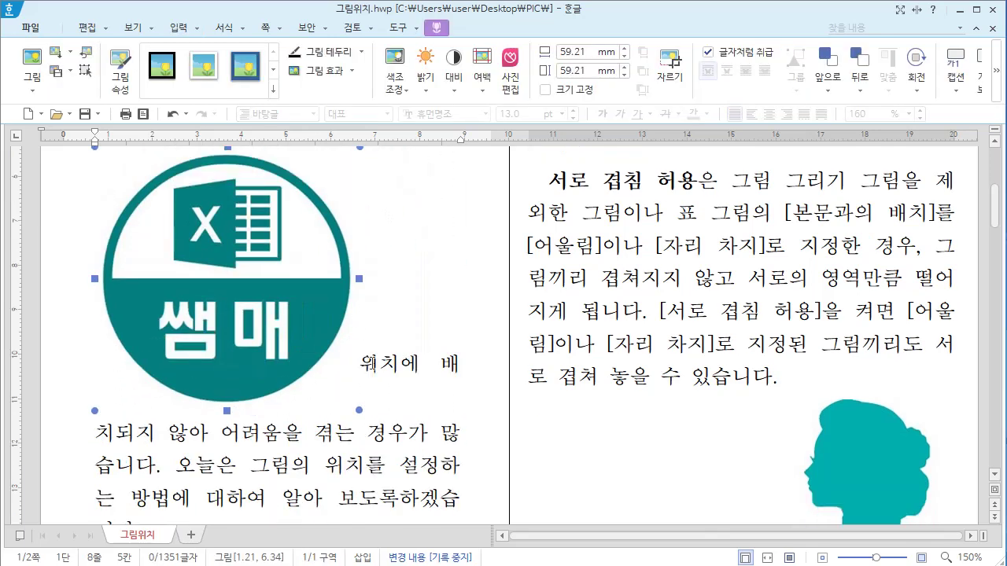
Turn off 글자처럼 취급 for the large logo and set its text layout to 어울림.
double_click(256, 293)
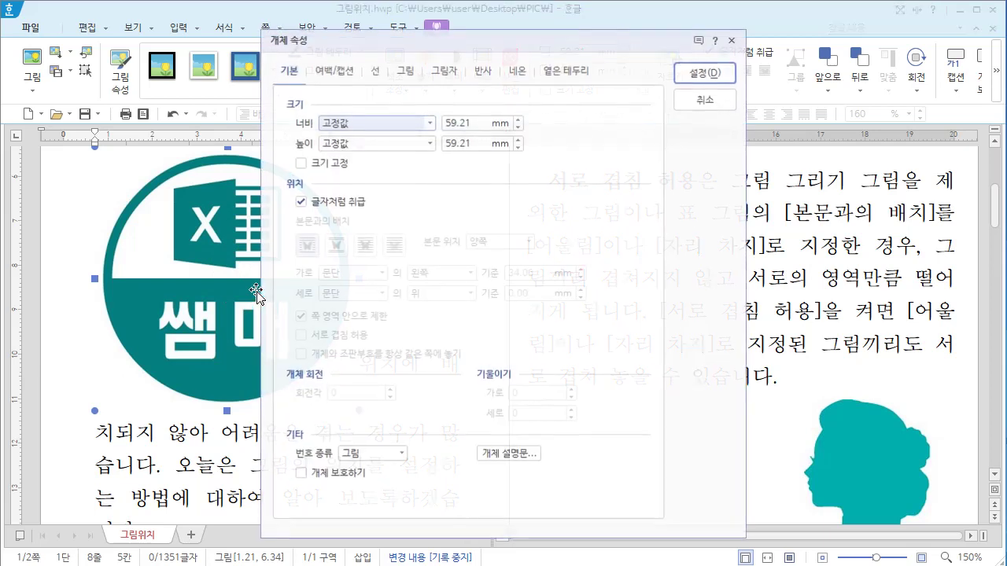
click(300, 203)
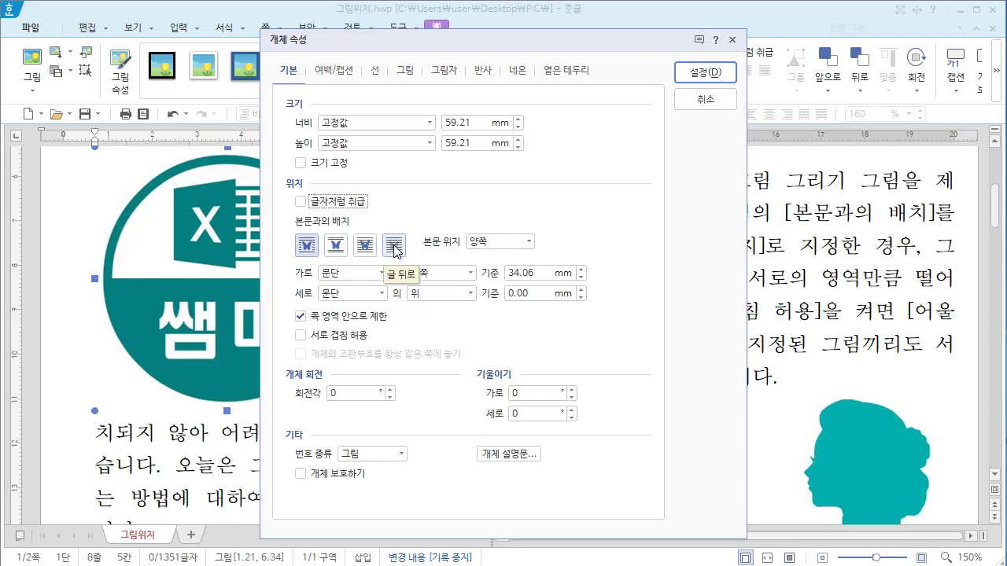
click(312, 252)
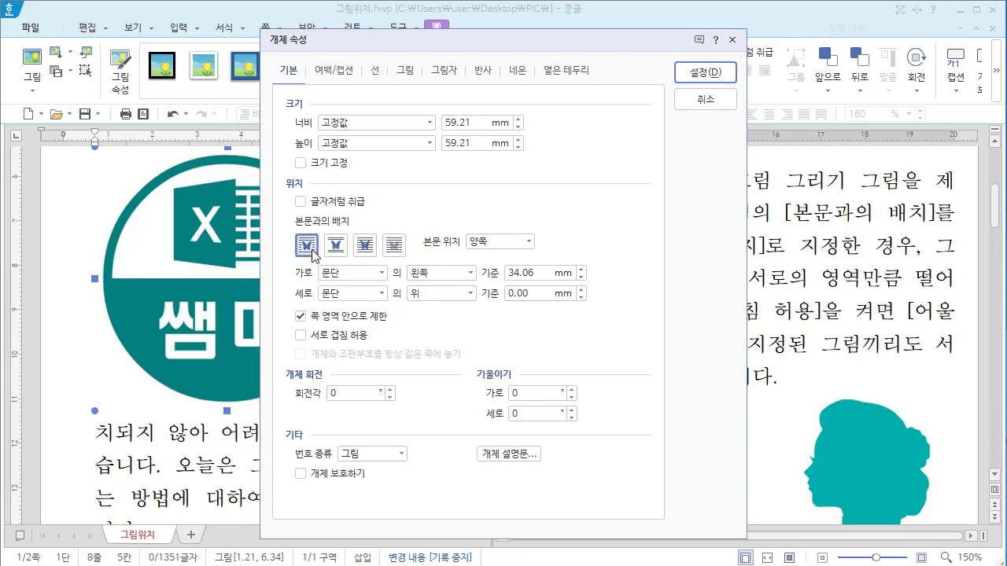
click(705, 73)
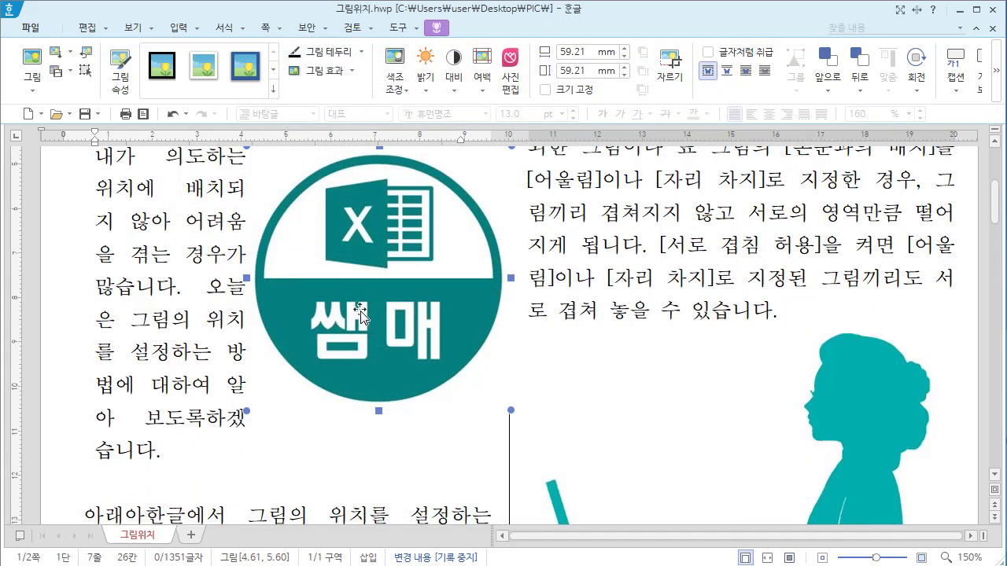
Move the large logo into the middle of the second paragraph's text and shrink it to about 43 mm square.
drag(397, 317, 292, 334)
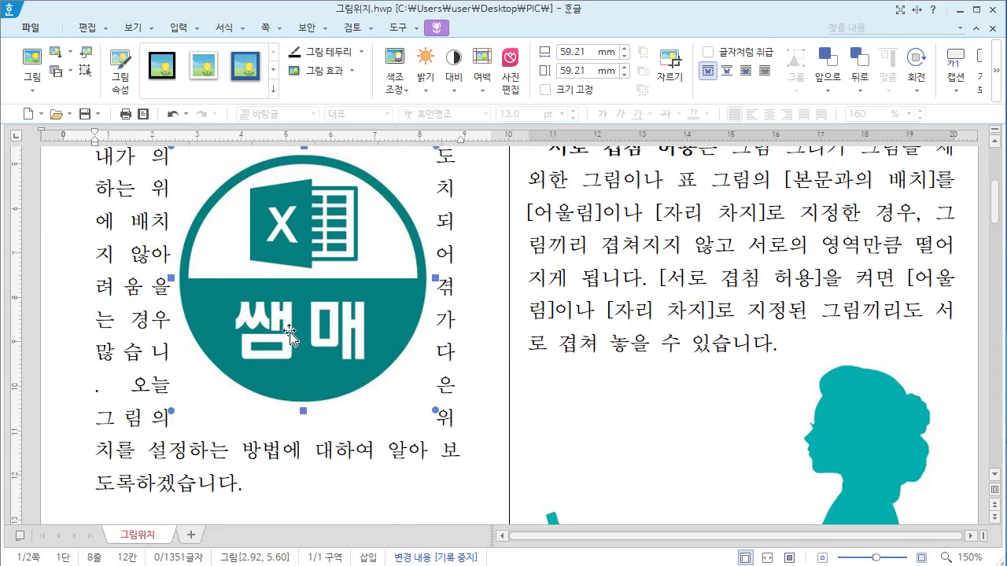
drag(436, 413, 365, 339)
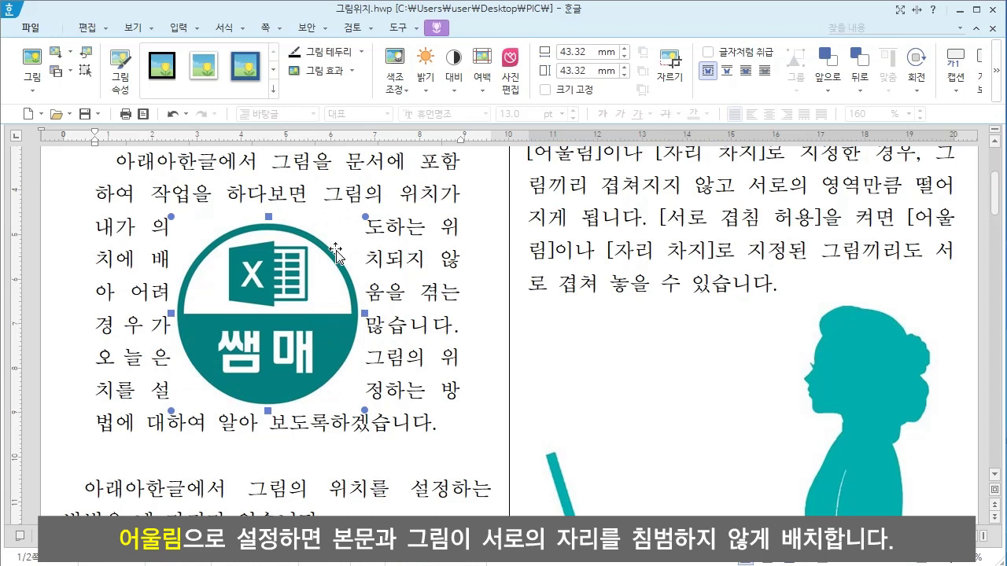
Compare the 자리 차지 and 글 뒤로 layouts for the large logo, and apply 어울림 with 본문 위치 set to 양쪽.
double_click(302, 321)
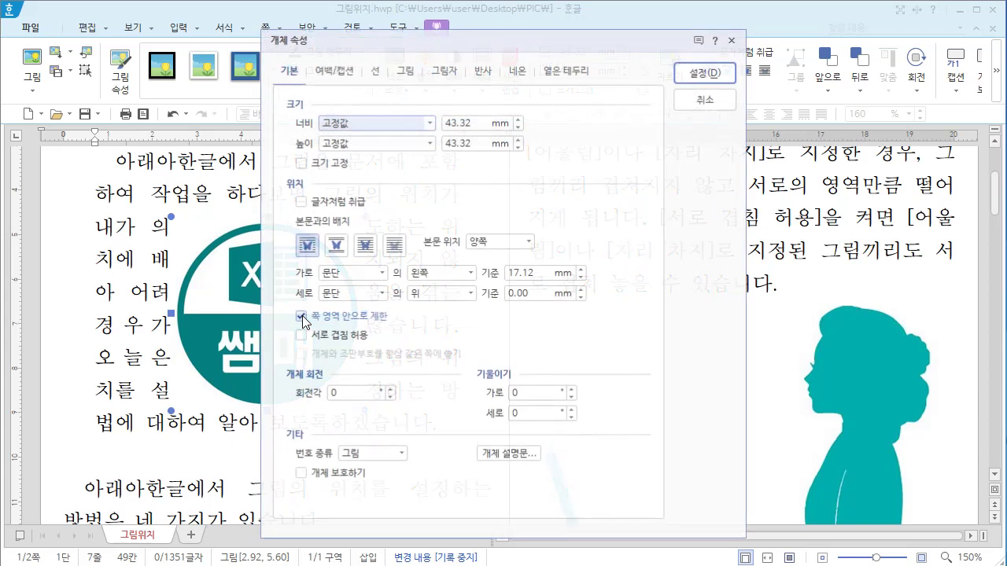
click(306, 248)
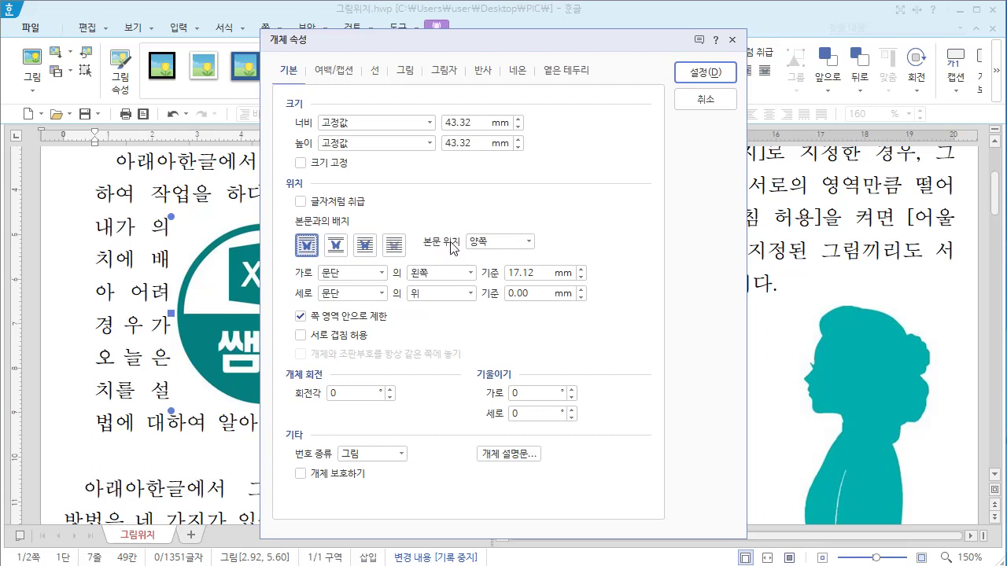
click(336, 247)
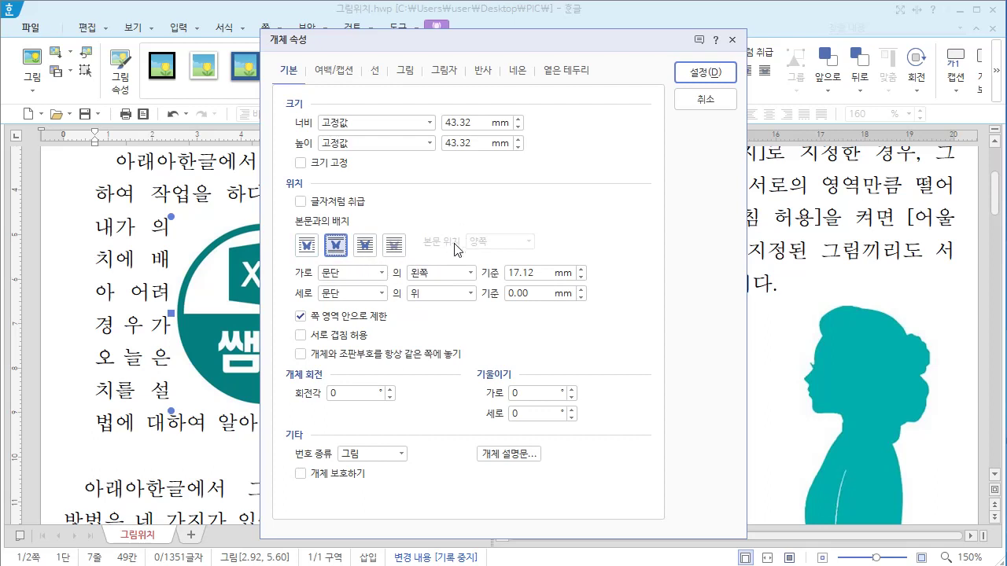
click(394, 247)
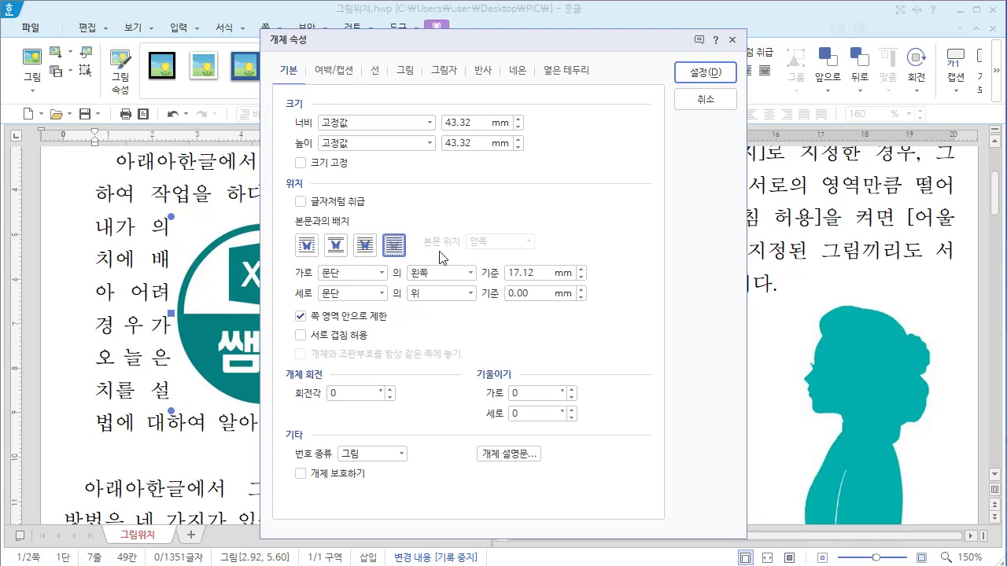
click(308, 246)
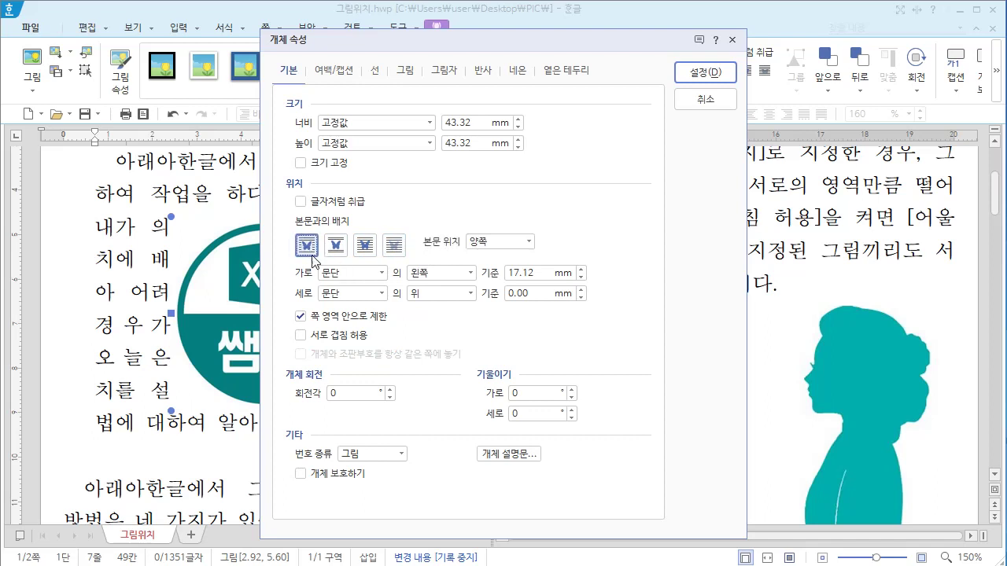
click(528, 242)
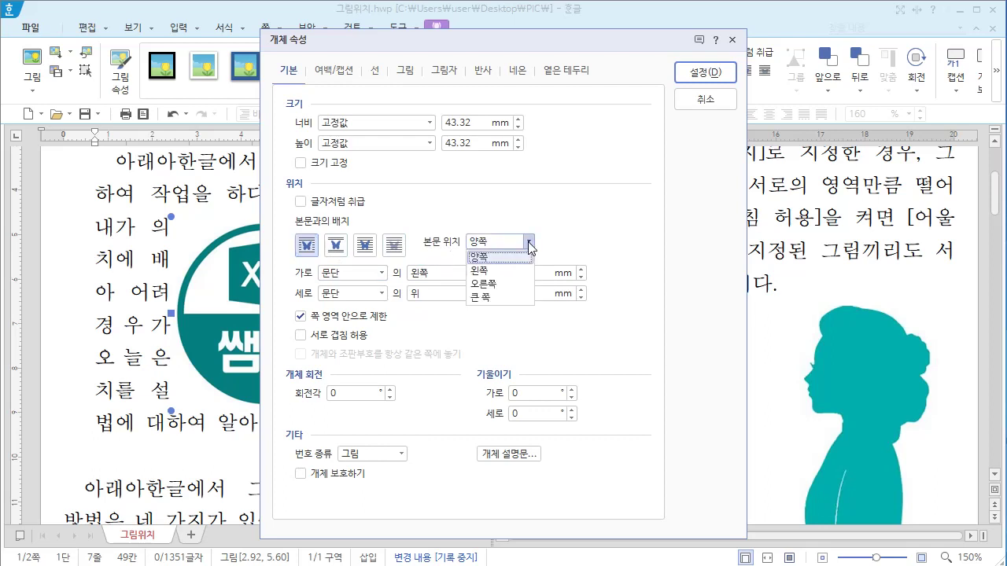
click(483, 257)
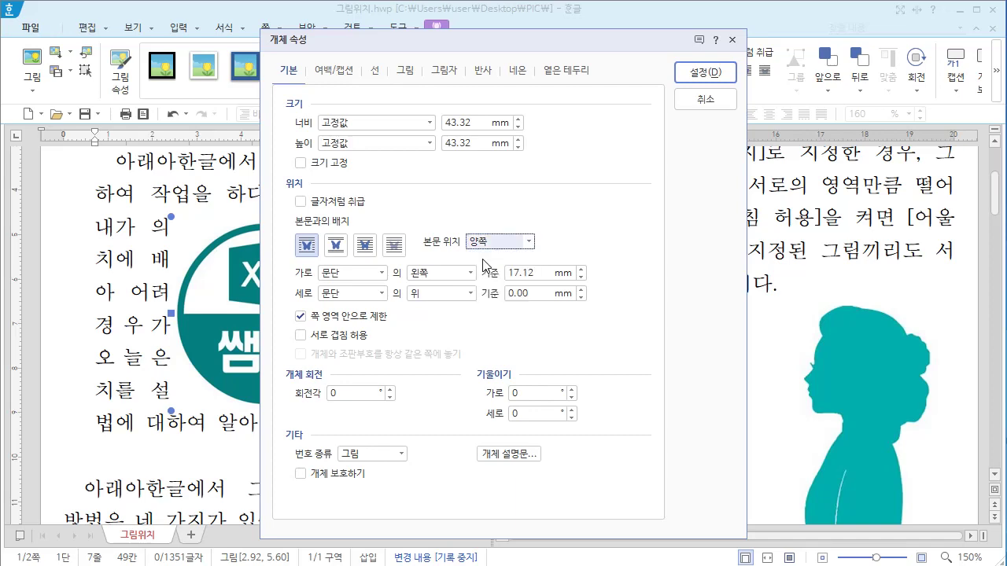
click(708, 76)
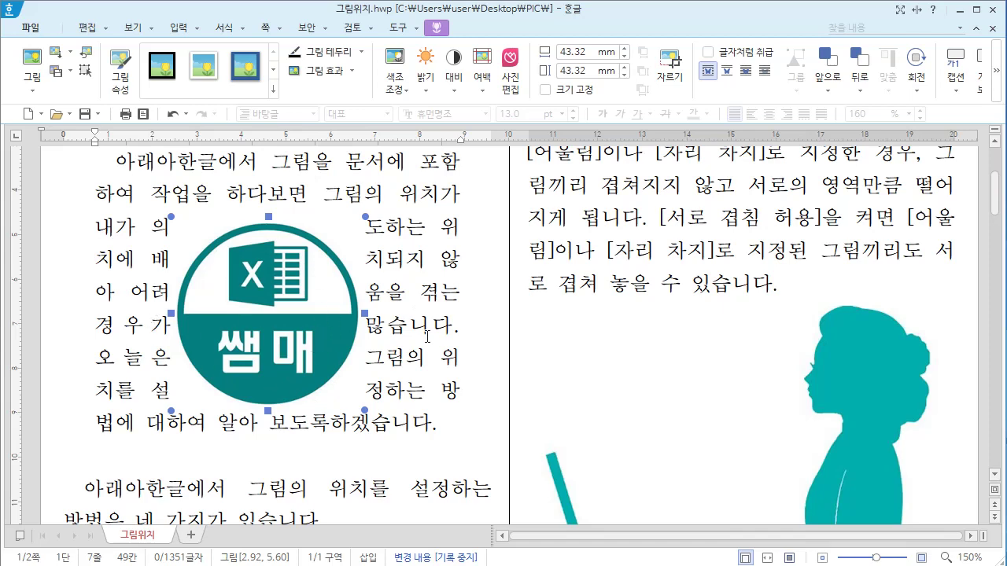
Set the large logo's 본문 위치 to 왼쪽 so the text runs only on its left side.
double_click(275, 311)
click(528, 241)
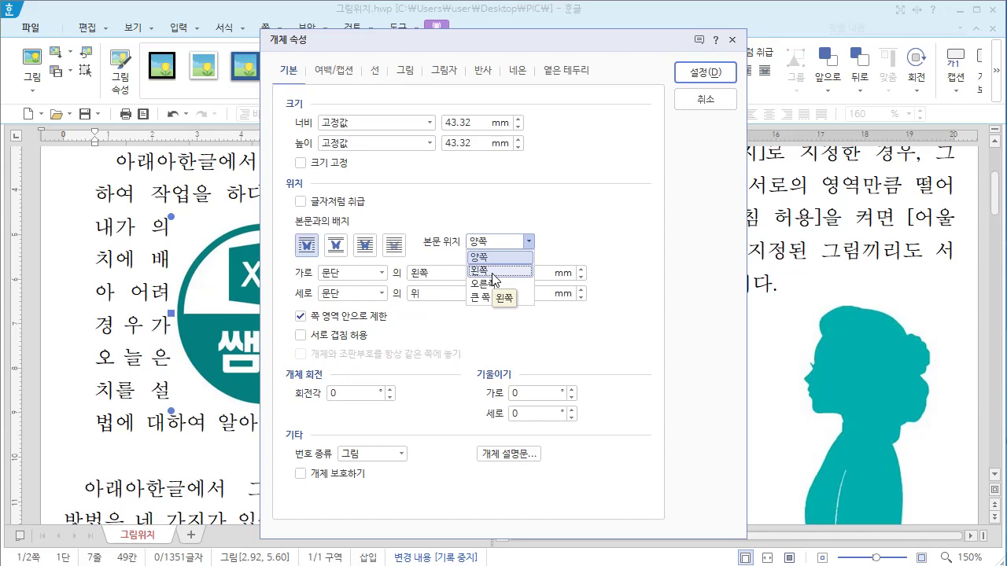
click(493, 277)
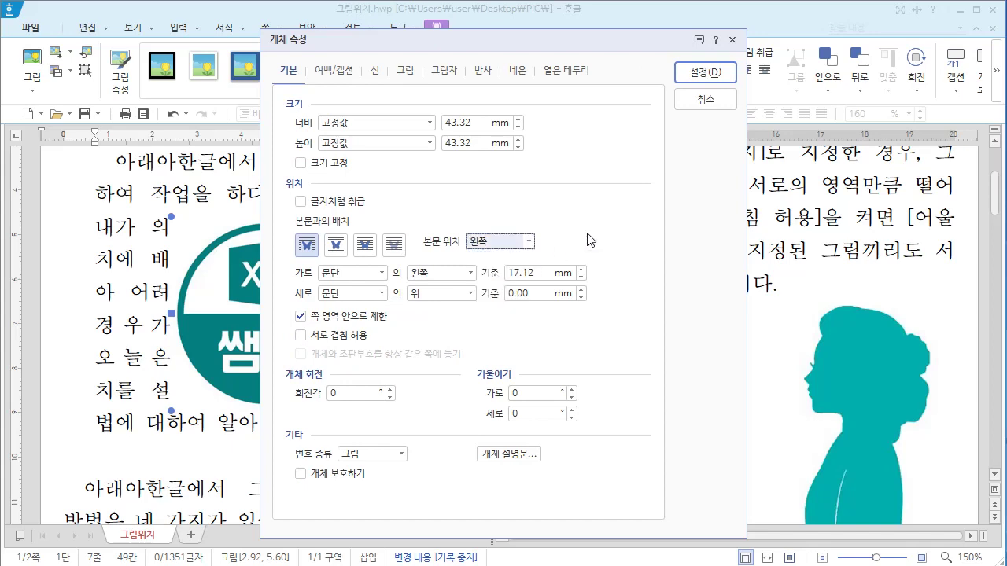
click(704, 74)
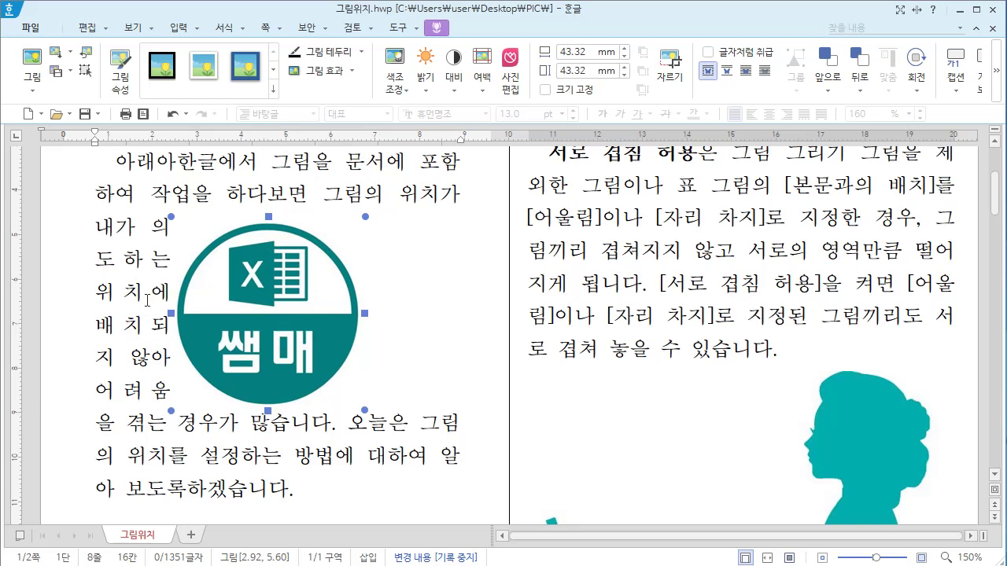
Set the large logo's 본문 위치 to 오른쪽 so the text runs only on its right side.
double_click(290, 299)
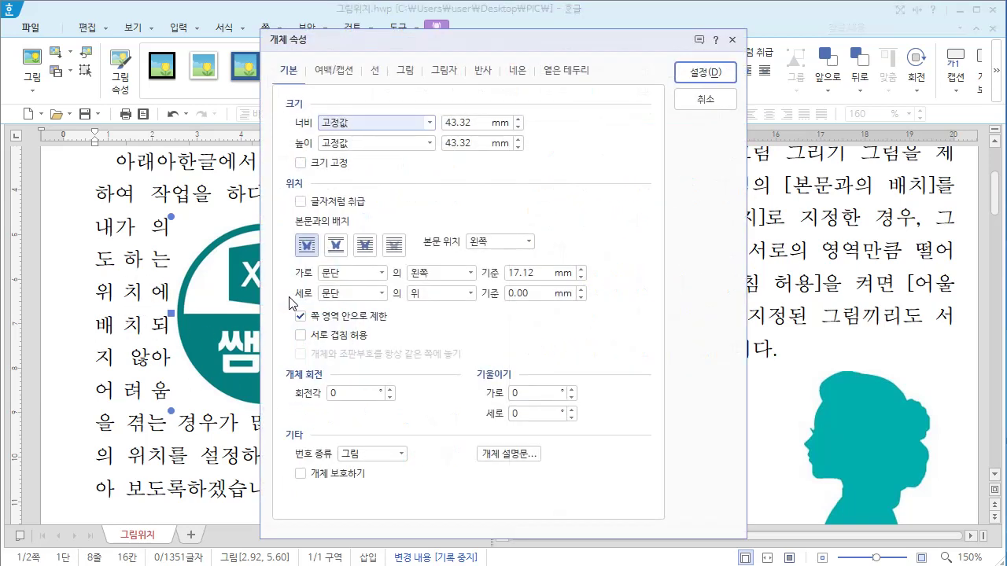
click(529, 242)
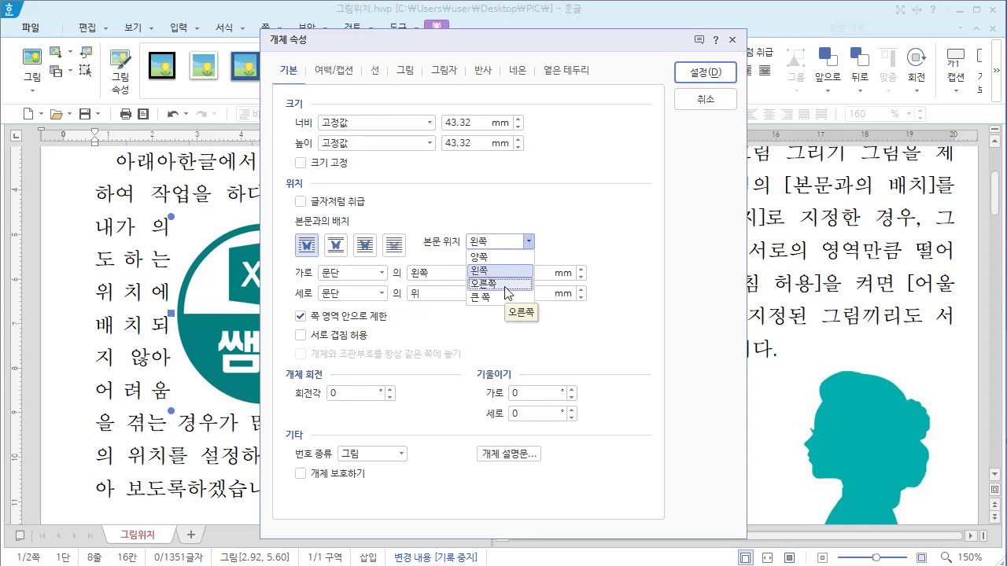
click(508, 283)
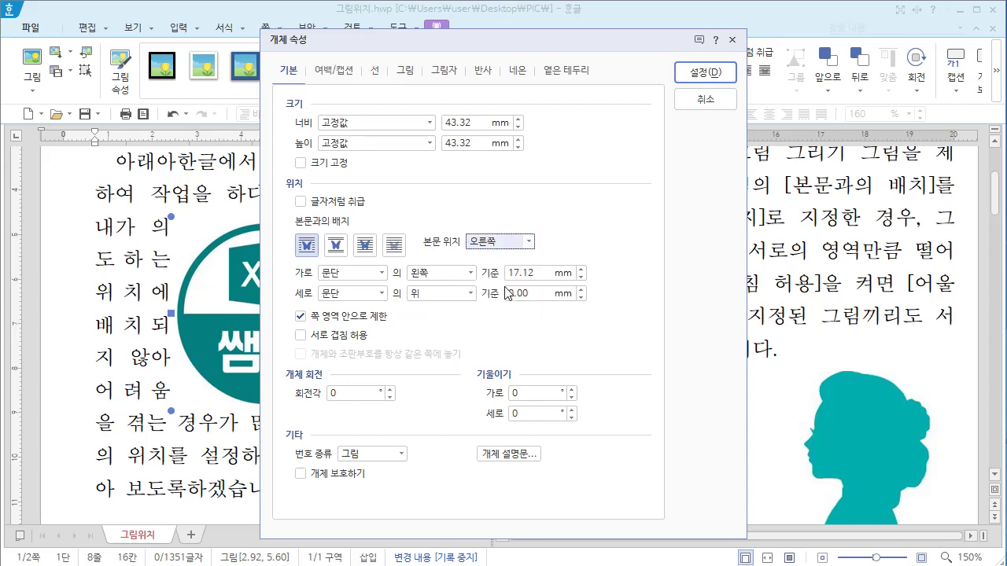
click(705, 73)
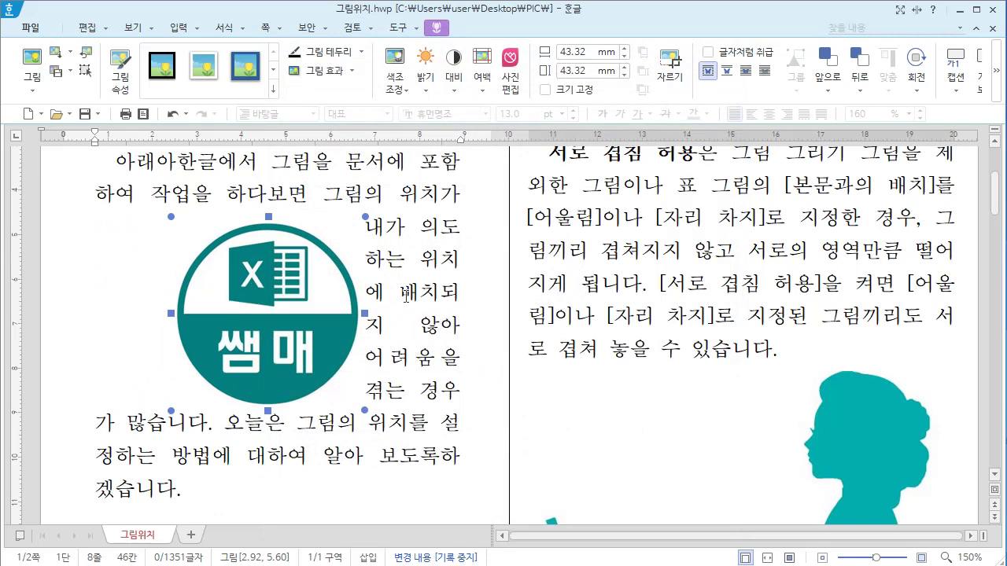
Set the large logo's 본문 위치 to 큰 쪽 so the text uses only the wider side.
double_click(267, 315)
click(530, 243)
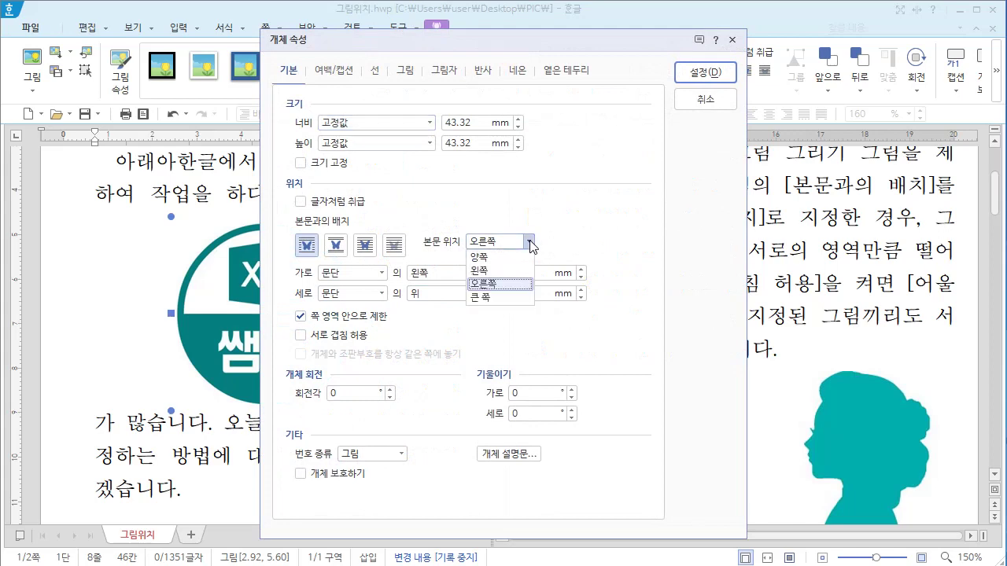
click(485, 299)
click(706, 72)
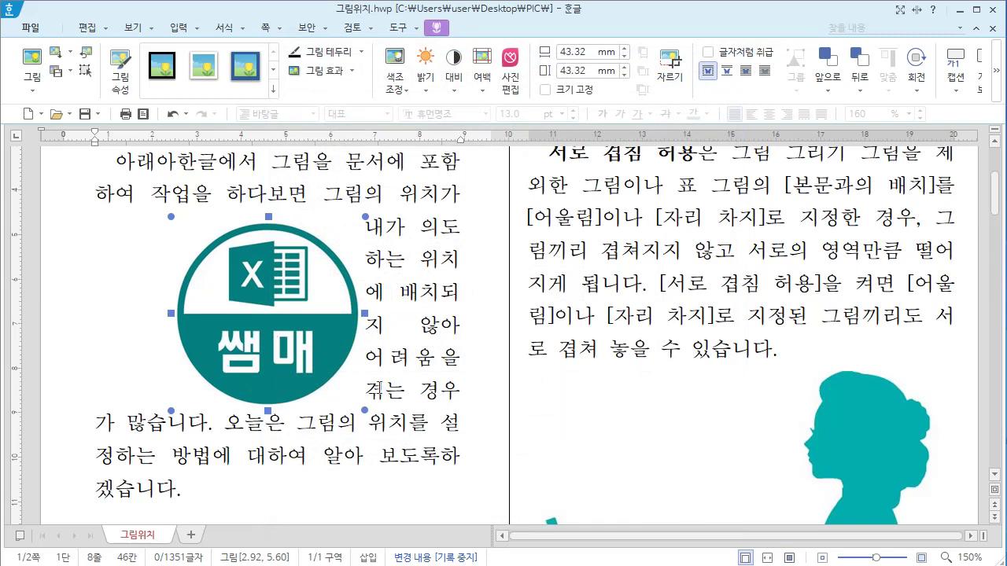
Change the large logo's 본문과의 배치 to 자리 차지 so it takes up whole lines.
double_click(285, 322)
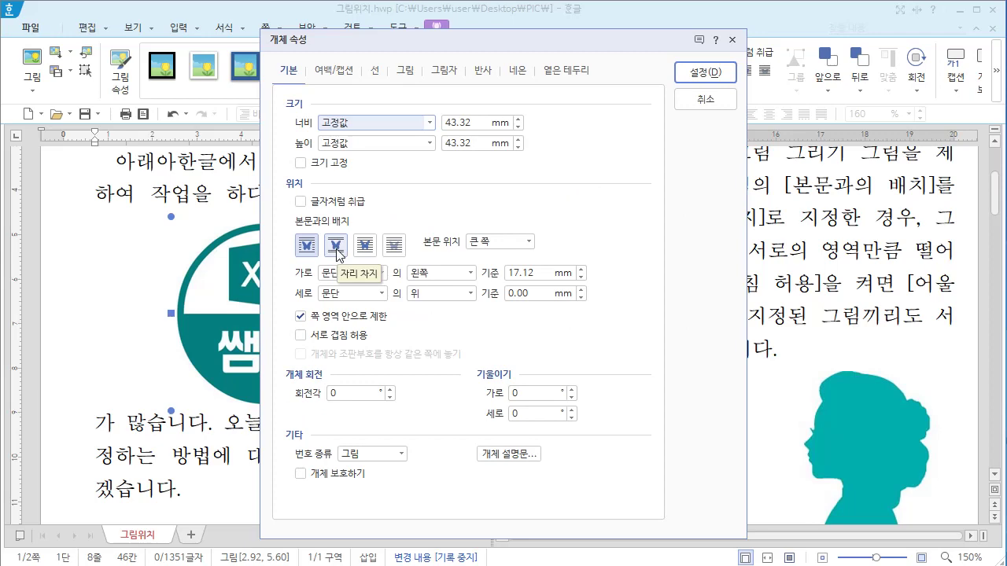
click(336, 248)
click(705, 73)
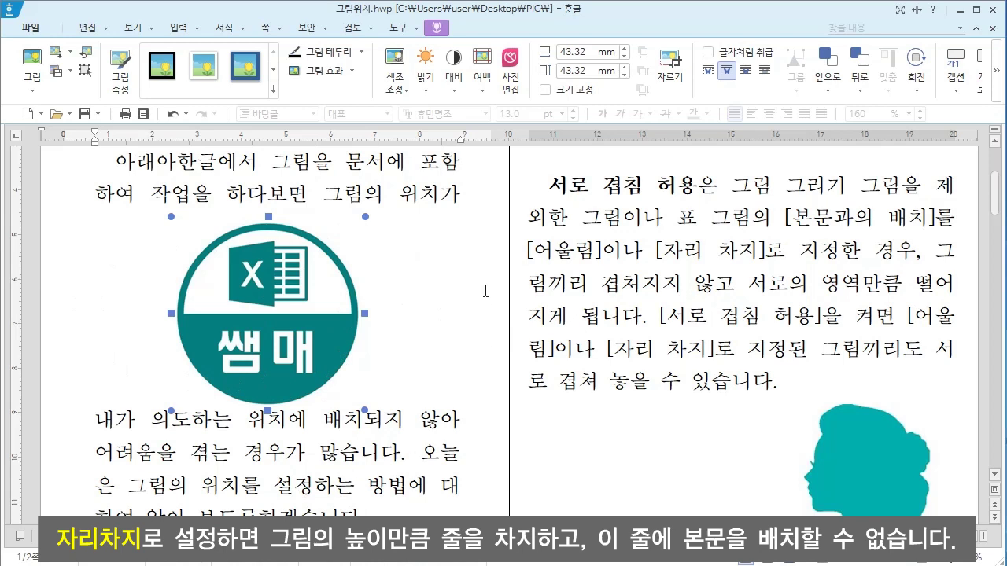
Change the large logo's 본문과의 배치 to 글 앞으로 so it sits in front of the text.
double_click(289, 319)
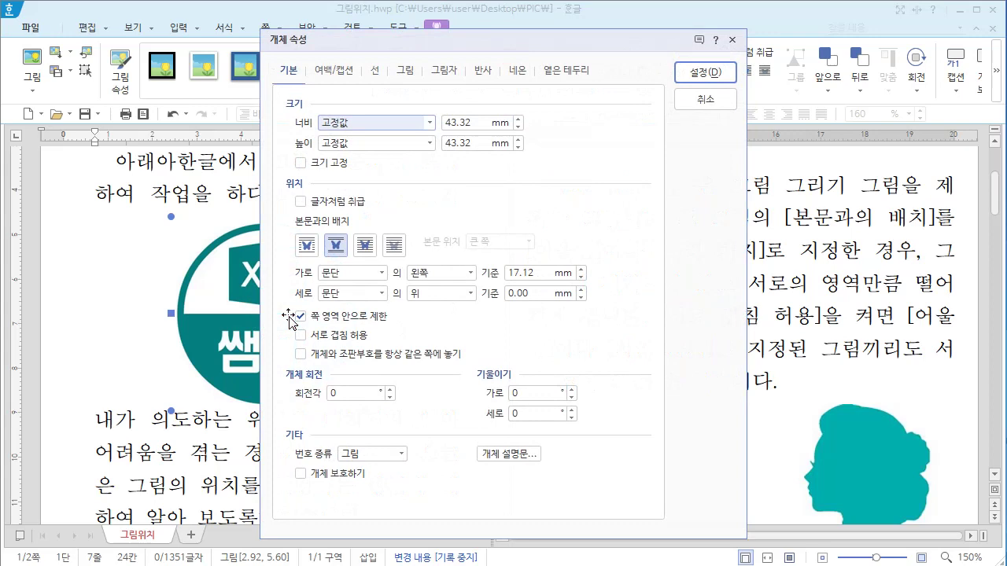
click(363, 247)
click(708, 73)
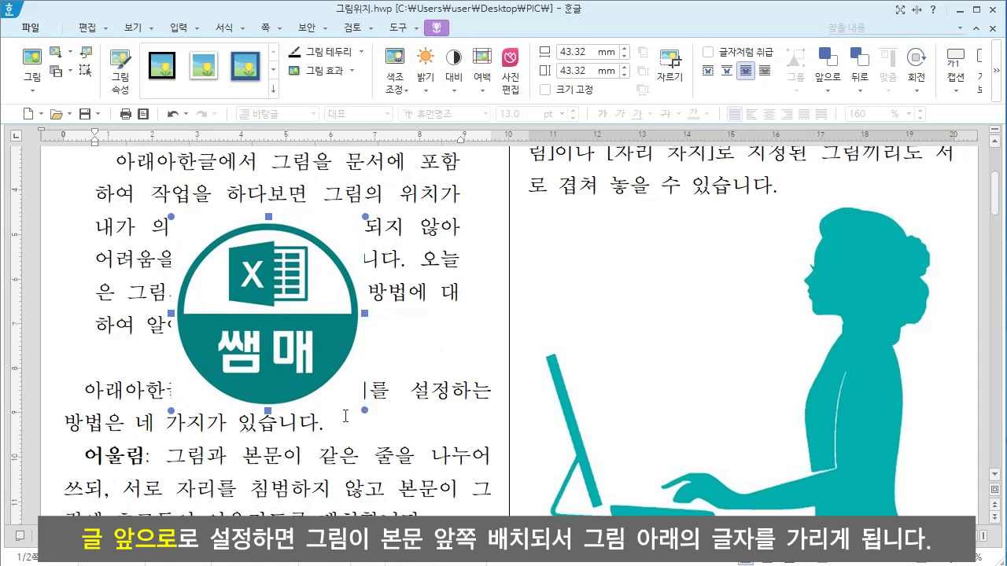
Change the large logo's 본문과의 배치 to 글 뒤로 so it sits behind the text.
double_click(288, 324)
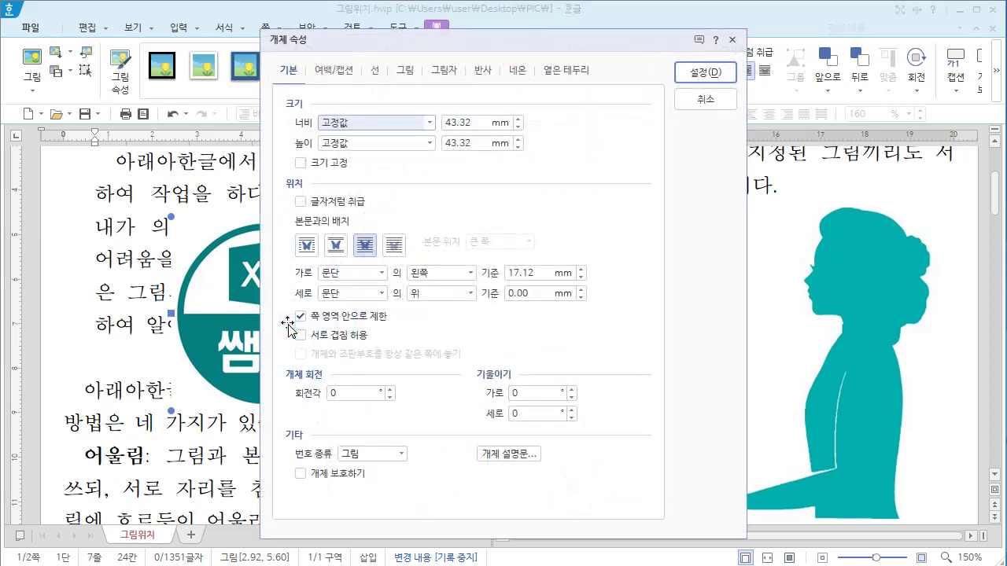
click(398, 248)
click(704, 73)
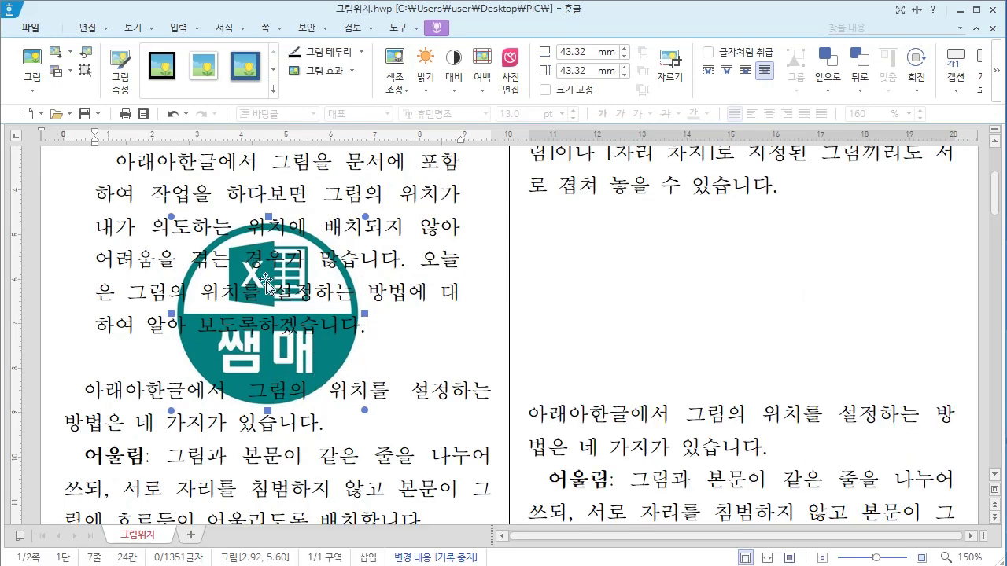
Set the large logo's 가로 position to 종이 with 오른쪽 as the reference side.
double_click(315, 354)
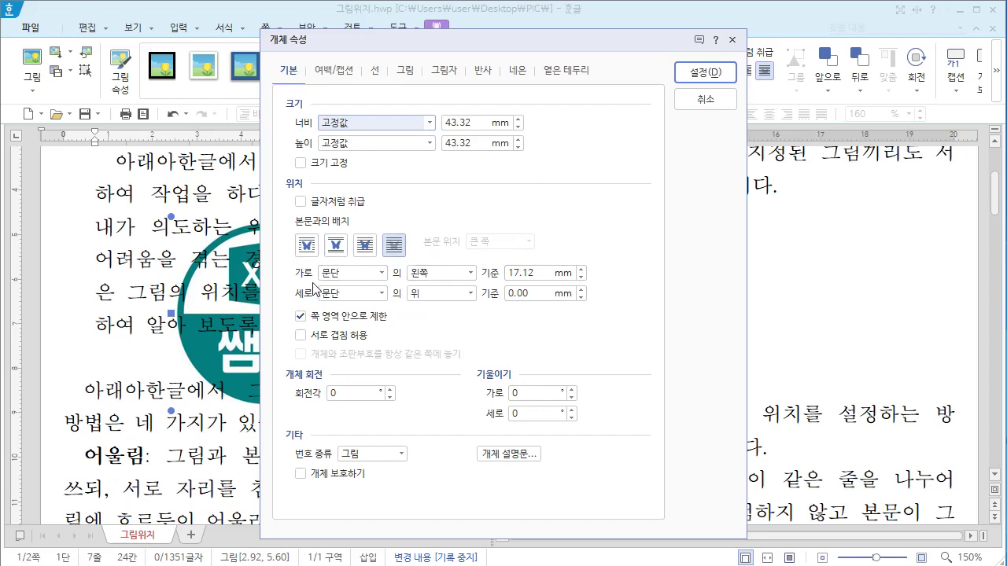
click(383, 273)
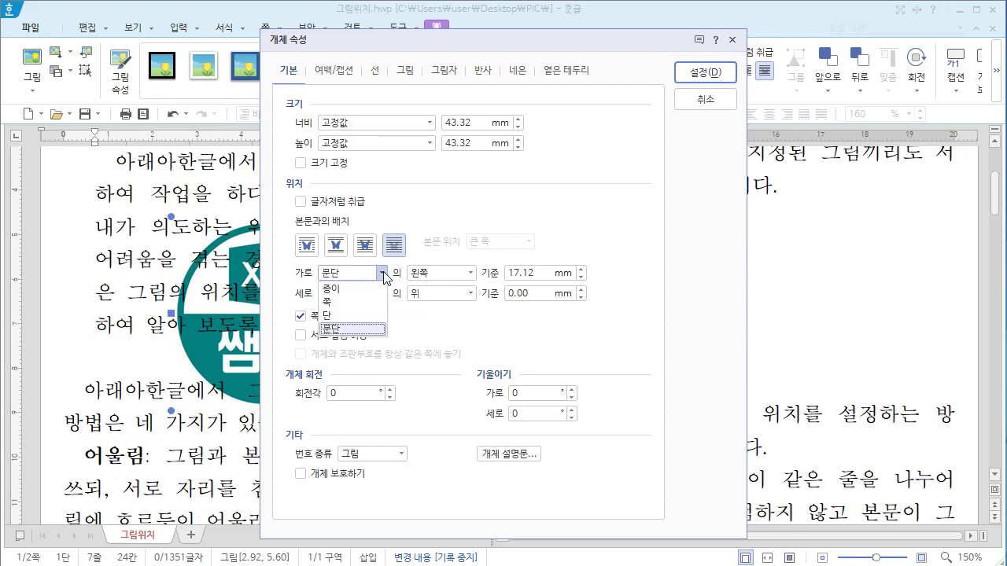
click(335, 290)
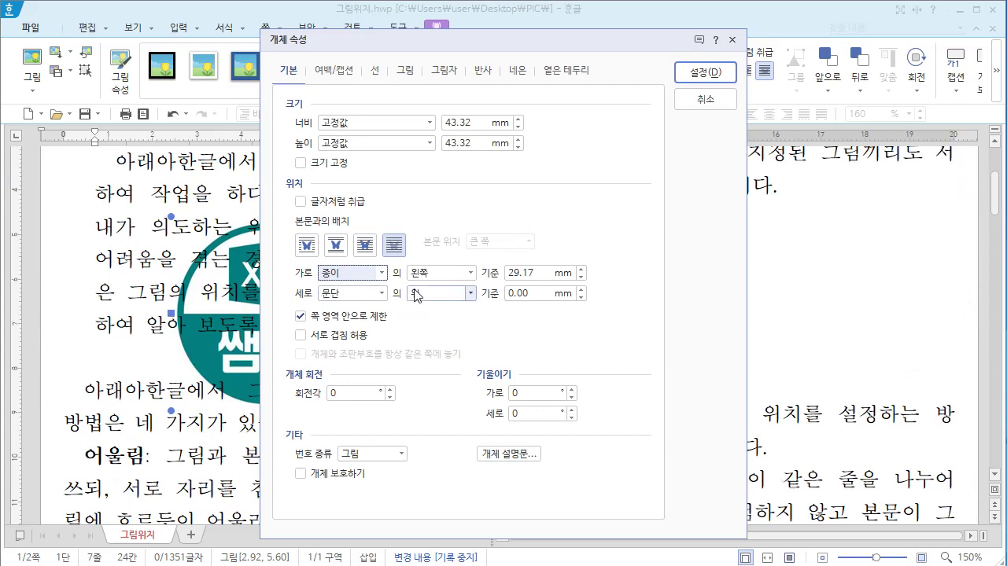
click(469, 273)
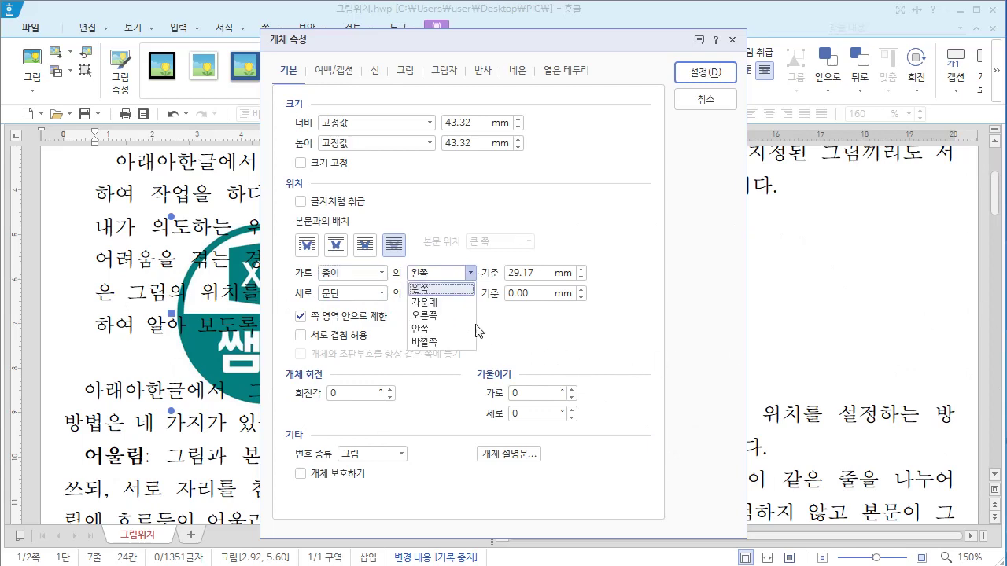
click(437, 315)
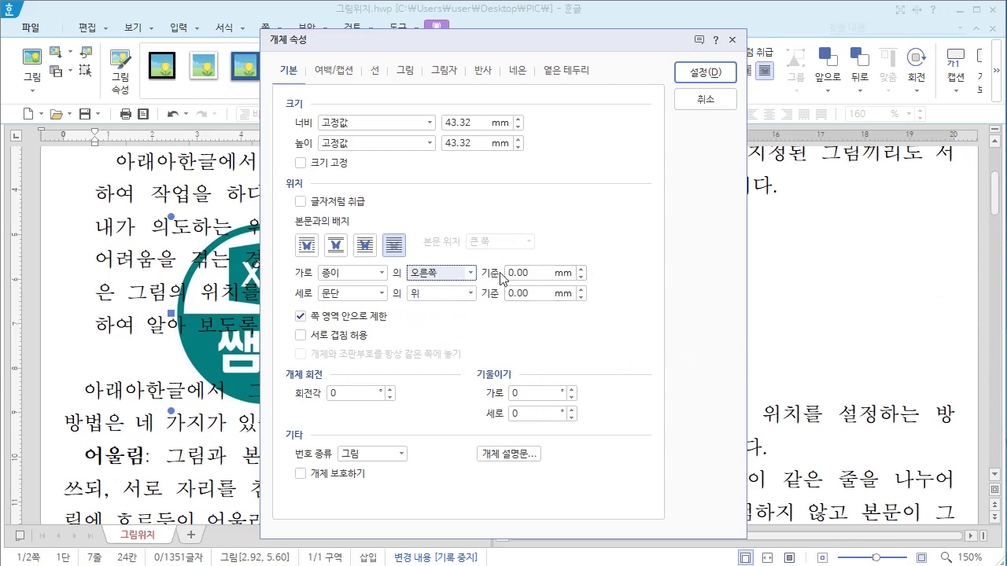
key(Return)
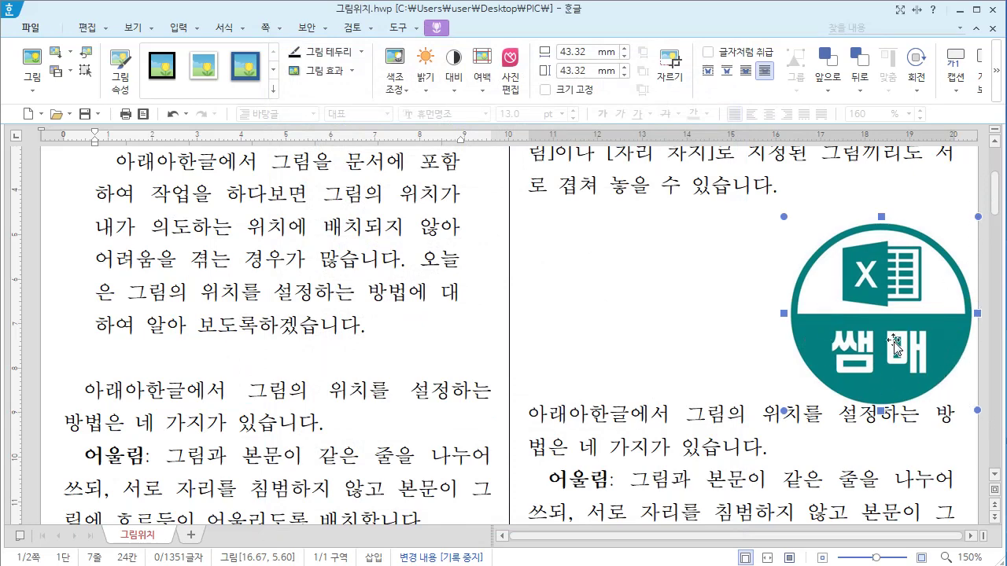
Set the large logo's 가로 position relative to 쪽 with a 0 mm offset from 오른쪽.
double_click(892, 312)
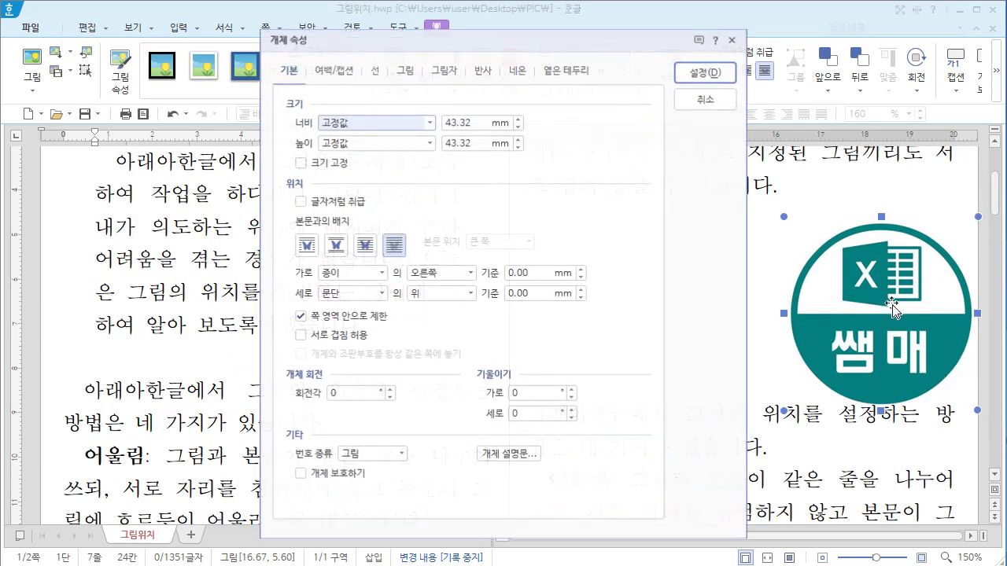
click(383, 273)
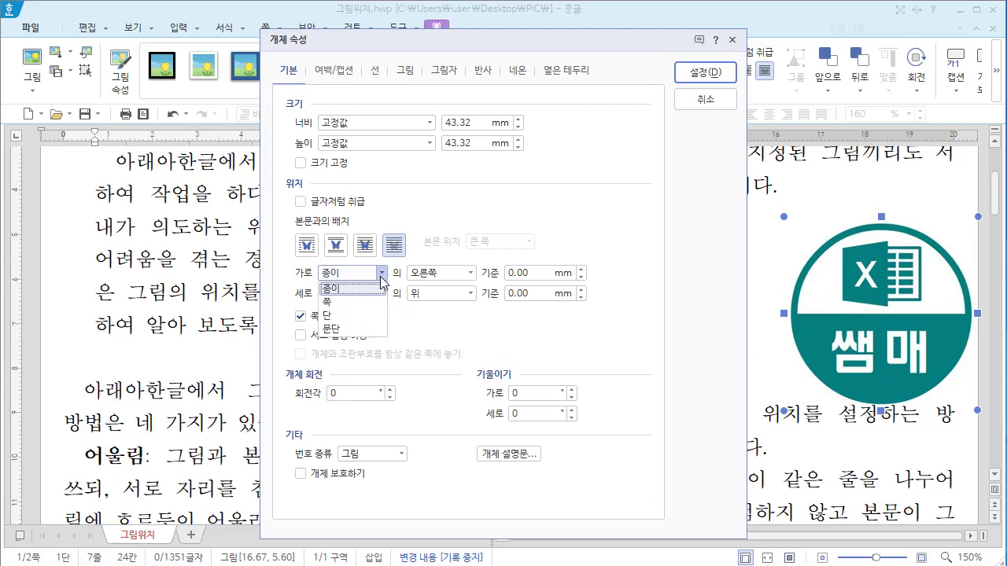
click(338, 302)
scroll(346, 294, down, 2)
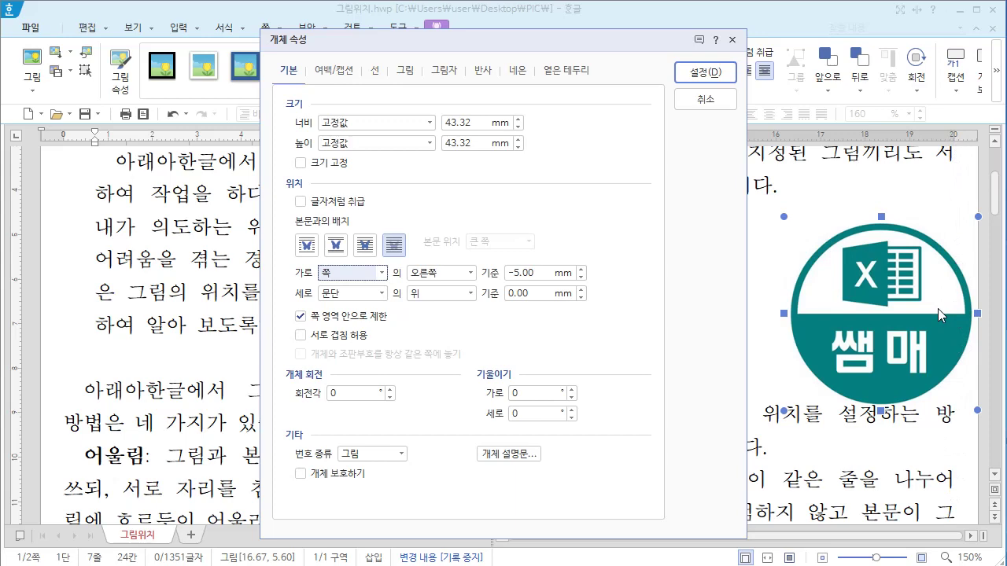
click(525, 273)
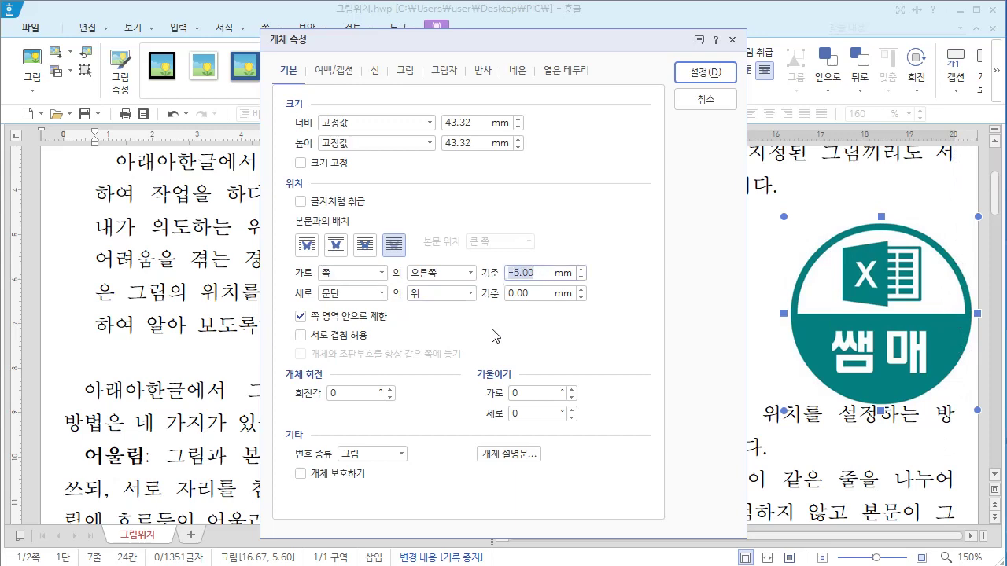
text(0)
click(708, 72)
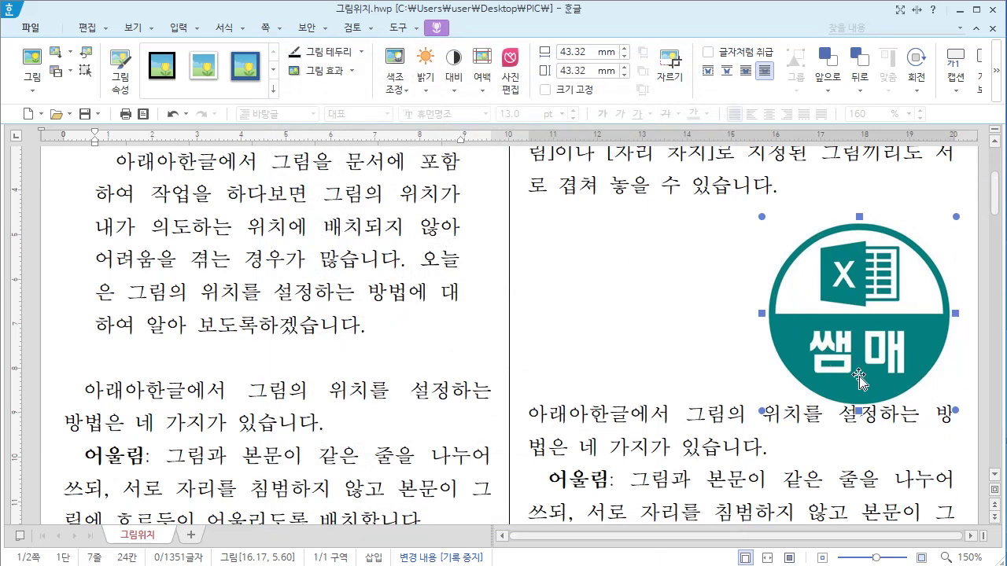
Set the large logo's 가로 position relative to 단 with a 0 mm offset from 오른쪽.
double_click(863, 317)
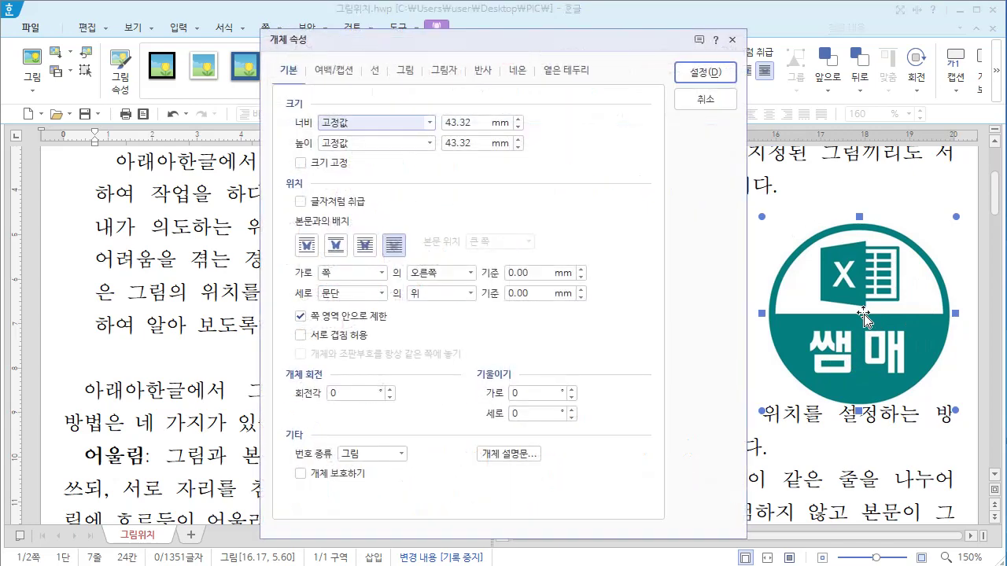
click(382, 273)
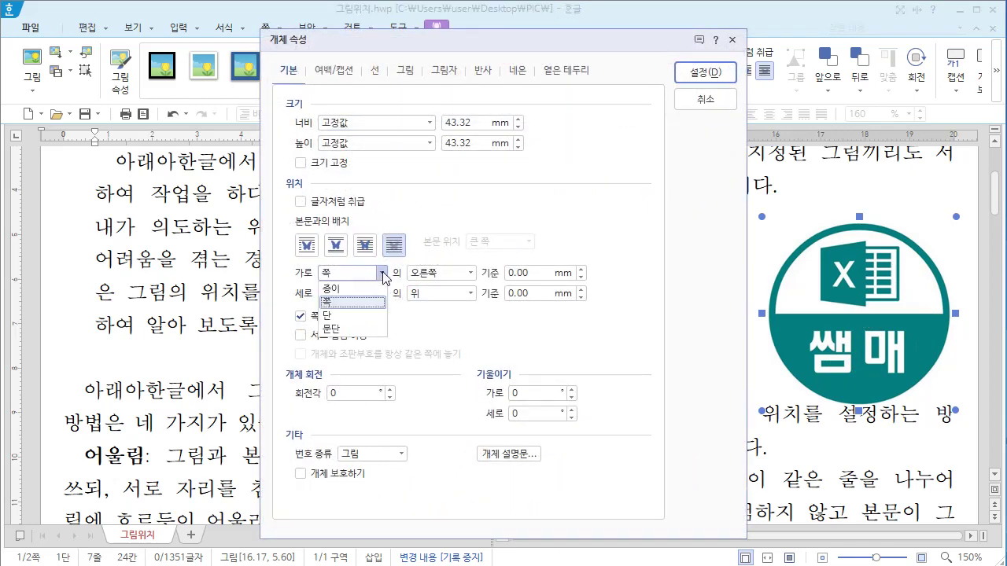
click(348, 321)
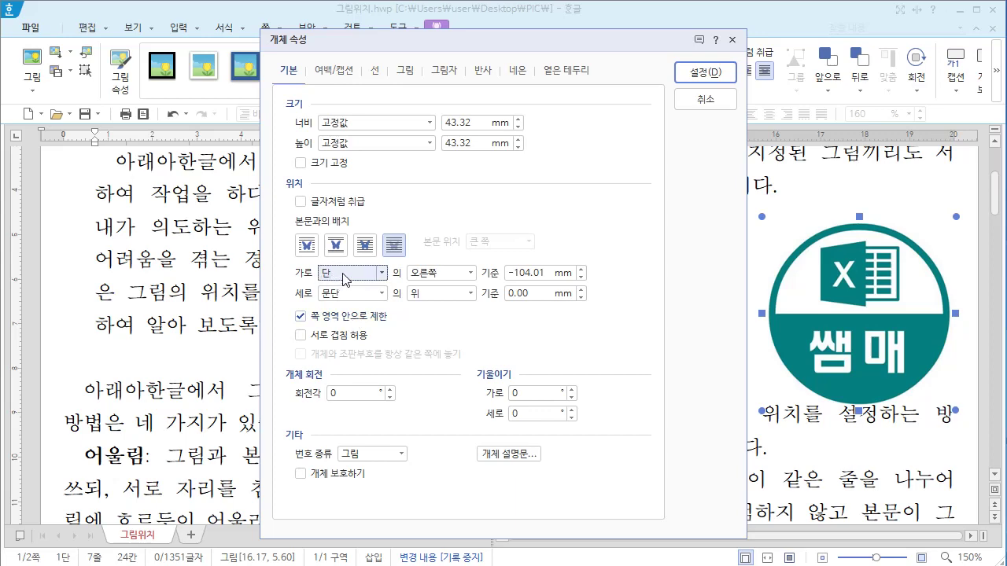
drag(567, 43, 302, 50)
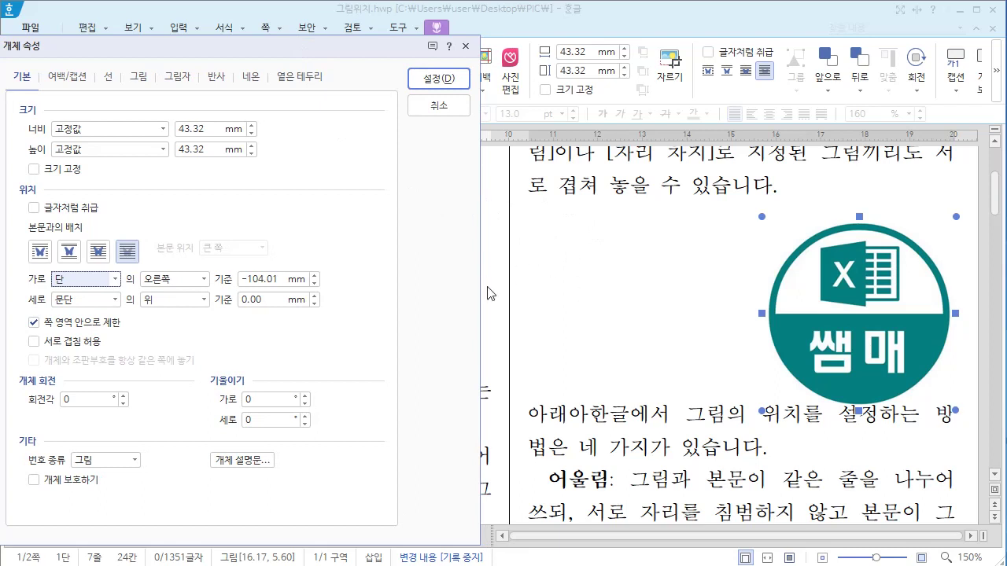
click(281, 278)
drag(271, 279, 234, 284)
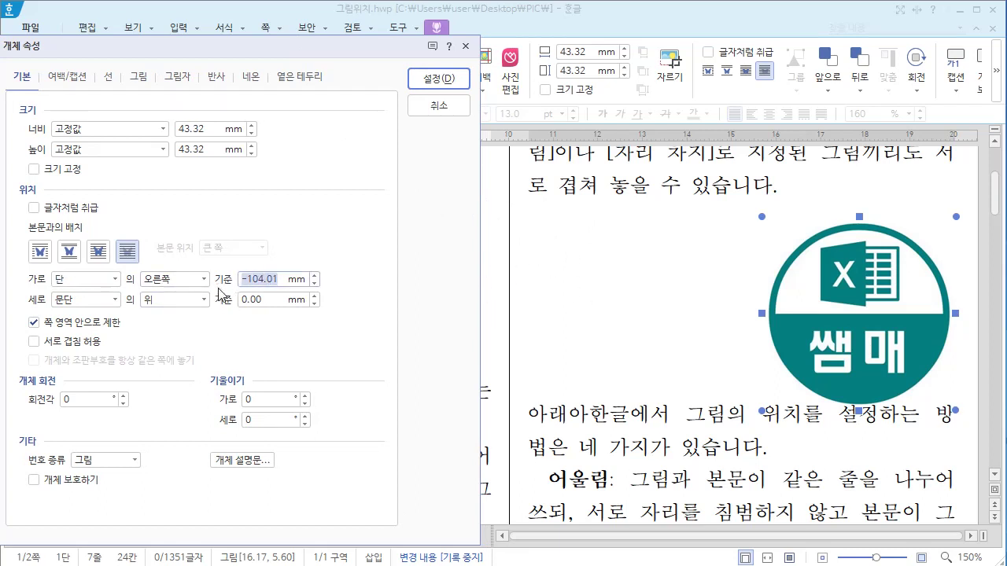
text(0)
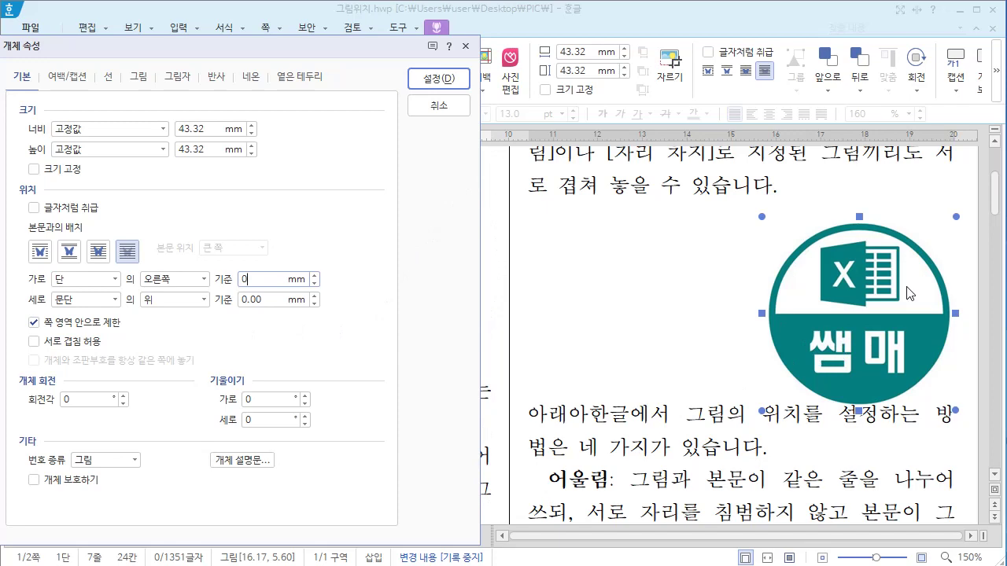
click(445, 81)
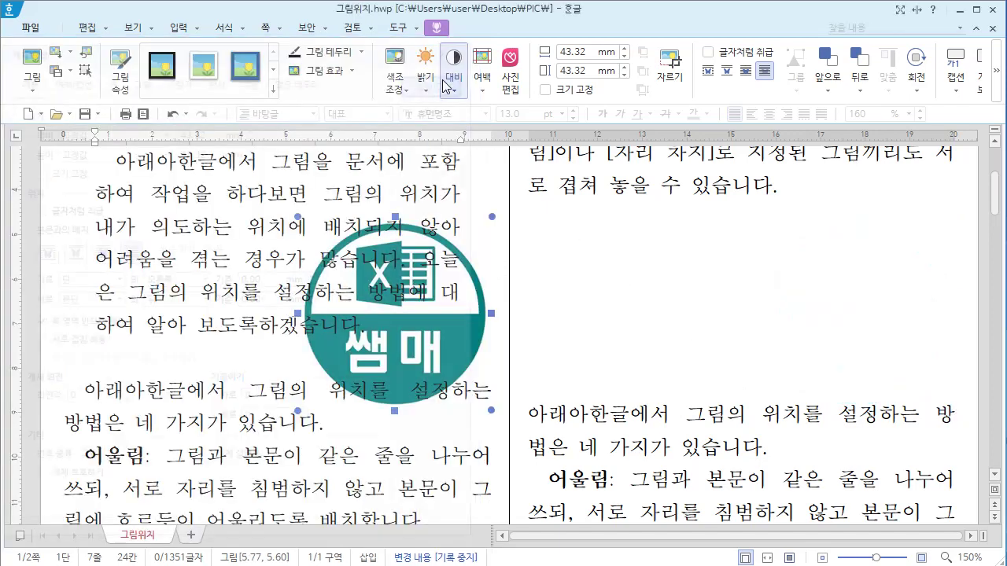
Set the large logo's 가로 position relative to 문단 with a 0 mm offset from 오른쪽.
click(489, 463)
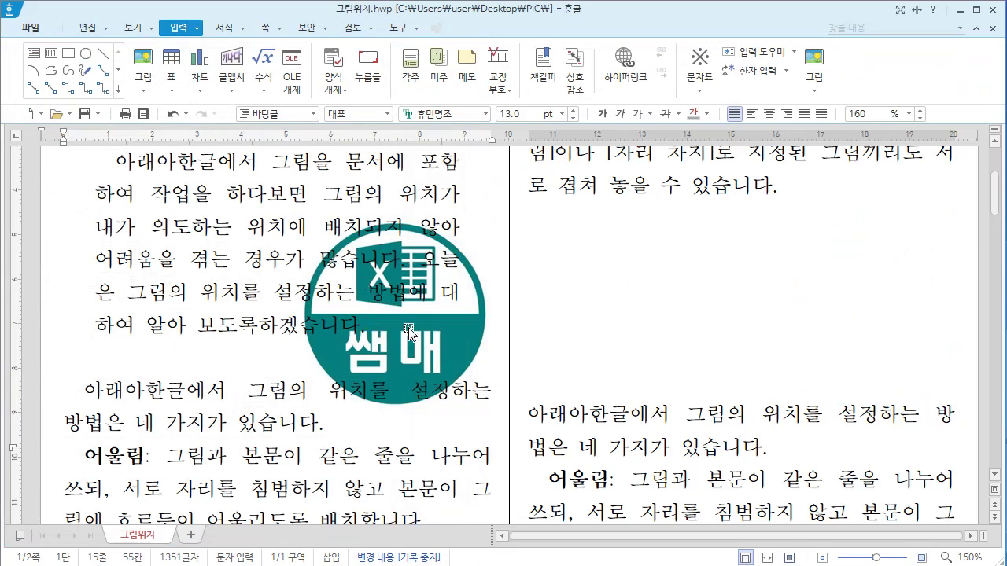
double_click(436, 339)
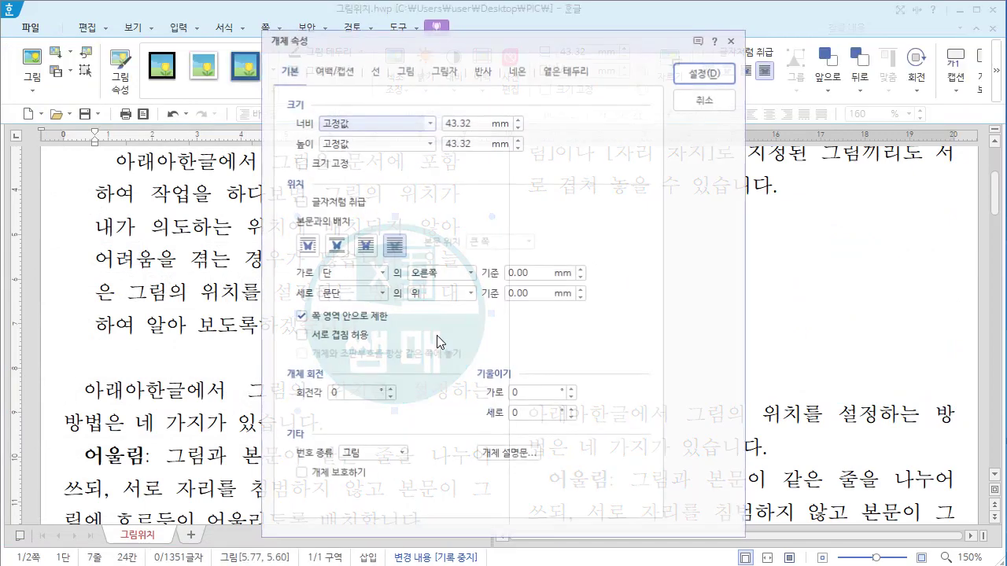
click(641, 271)
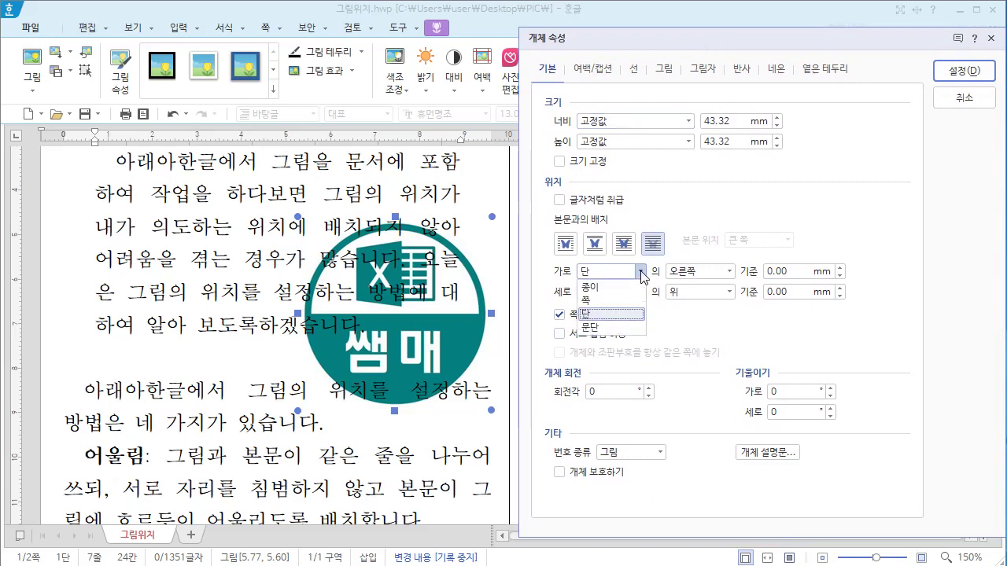
click(598, 328)
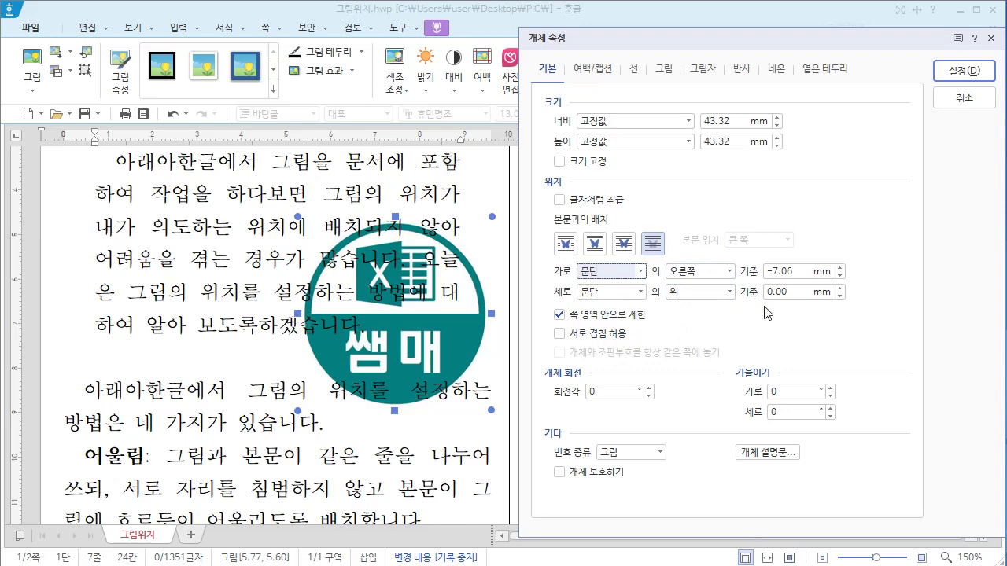
drag(799, 272, 752, 275)
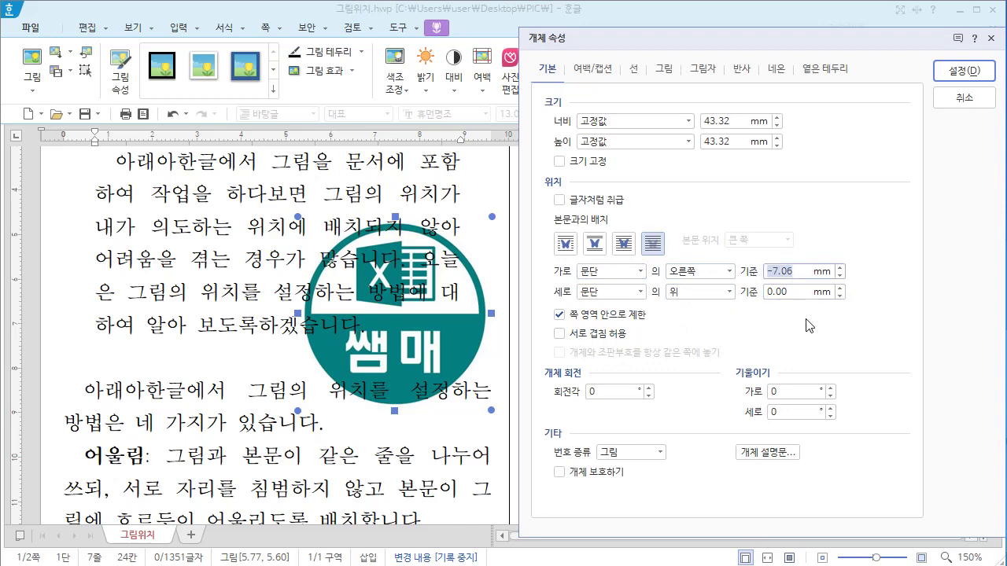
text(0)
click(966, 73)
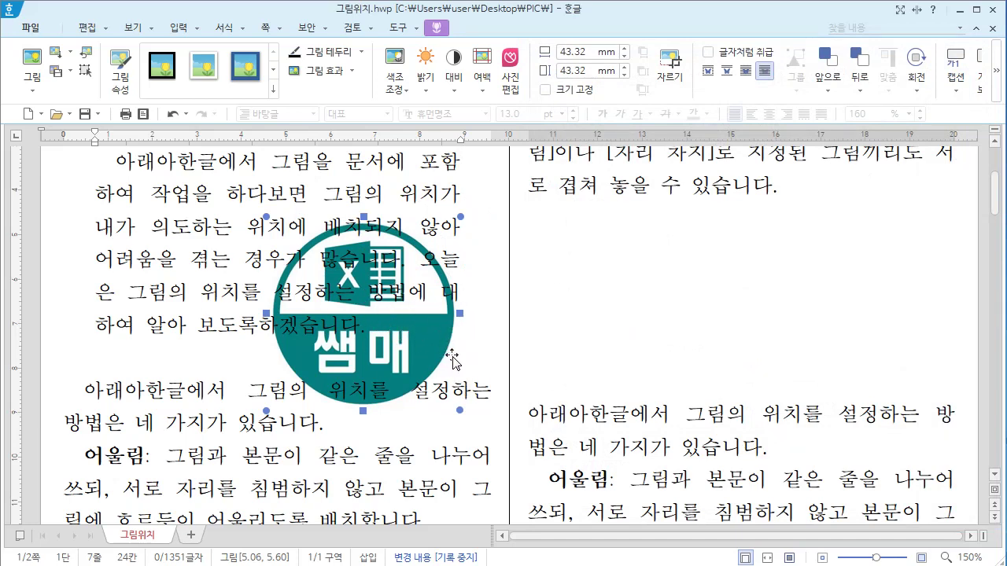
double_click(409, 346)
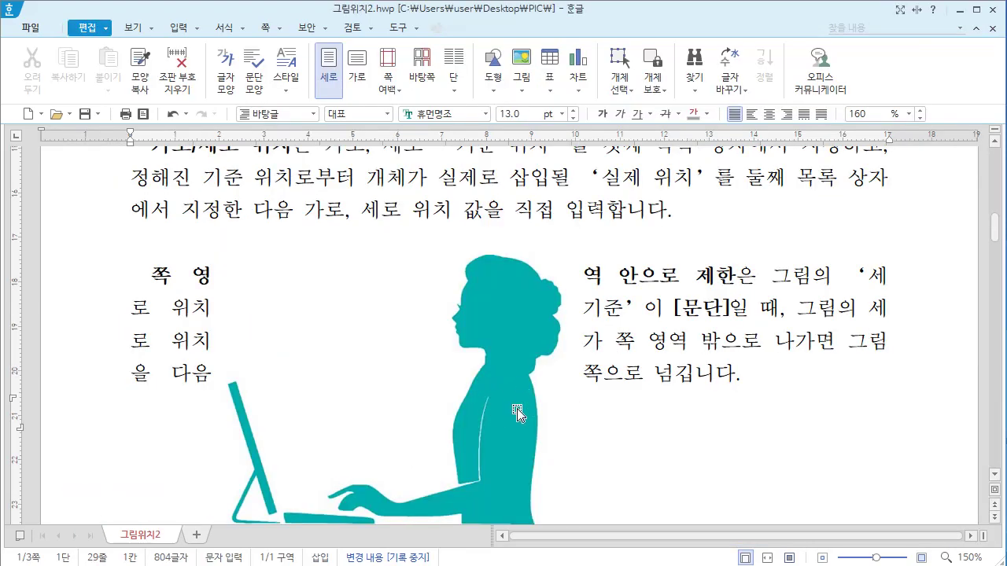
In 그림위치2.hwp, set the 세로 offset of the picture of the woman at the laptop to 10 mm.
double_click(517, 415)
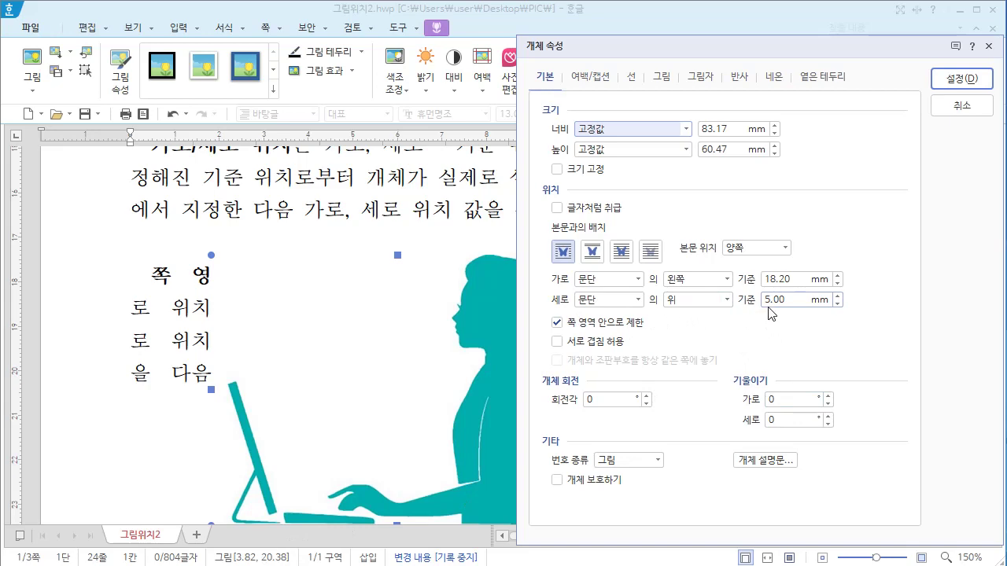
drag(794, 301, 730, 309)
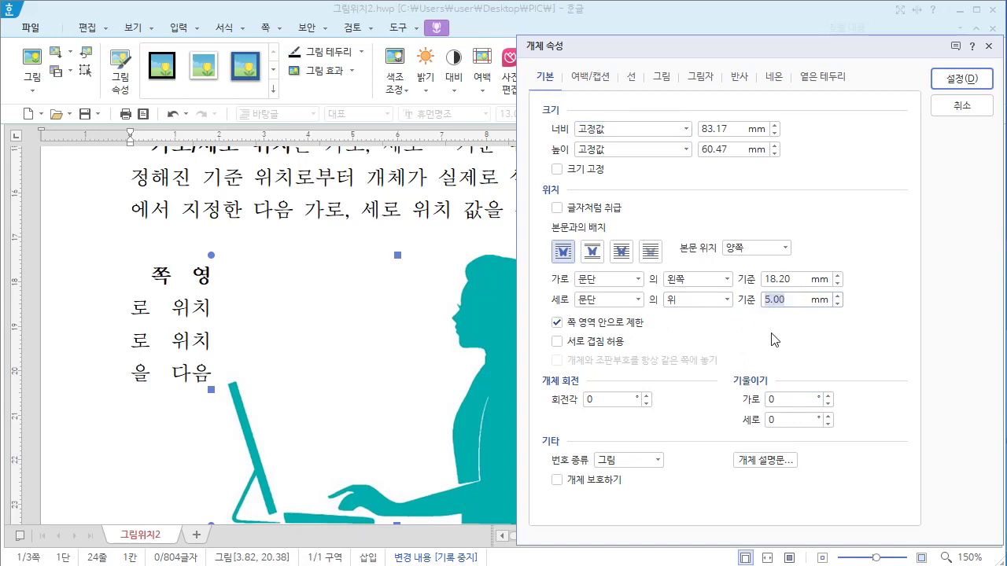
text(10)
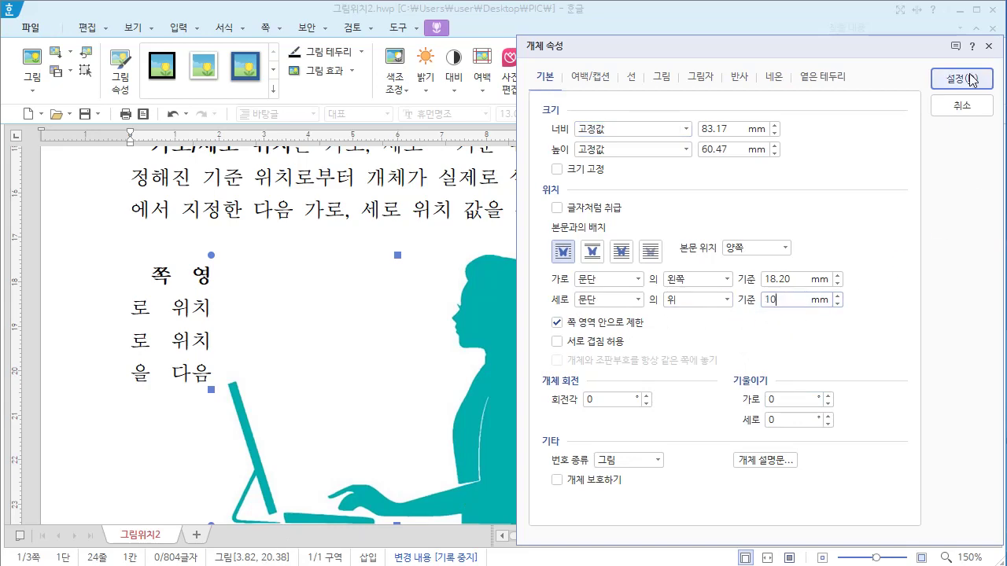
click(961, 78)
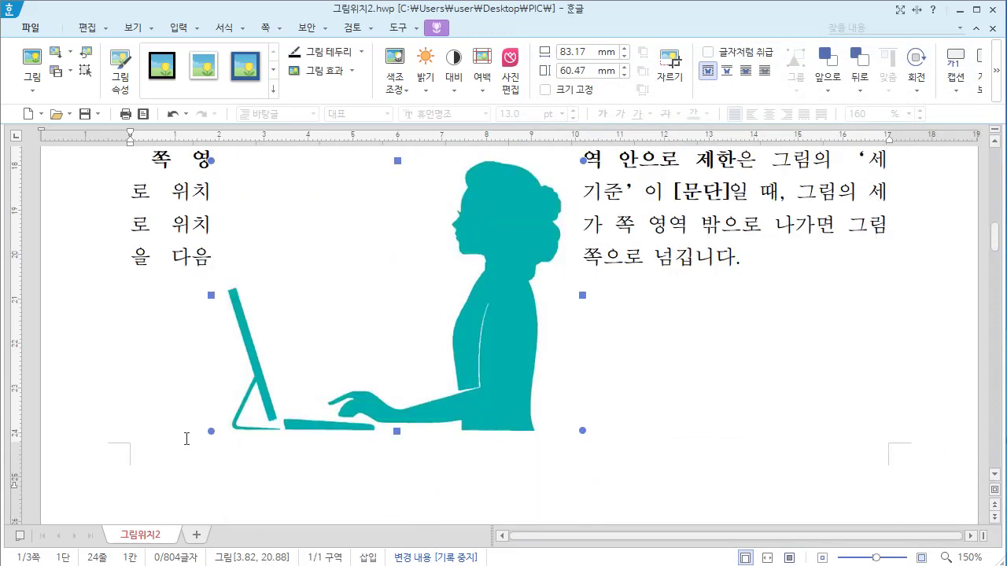
Set the 세로 offset of the woman picture to 15 mm and check where it lands on the pages.
double_click(495, 417)
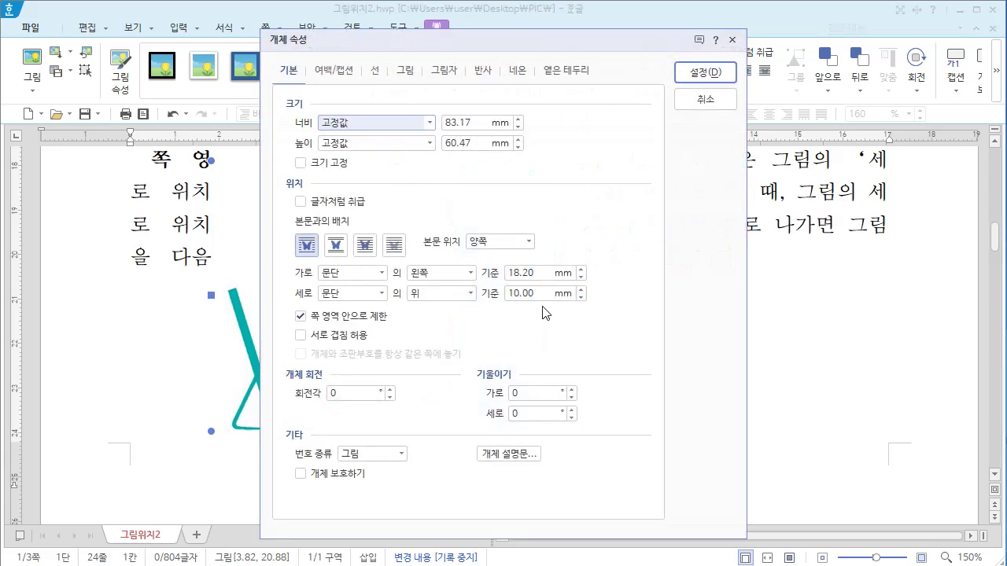
text(1)
click(702, 72)
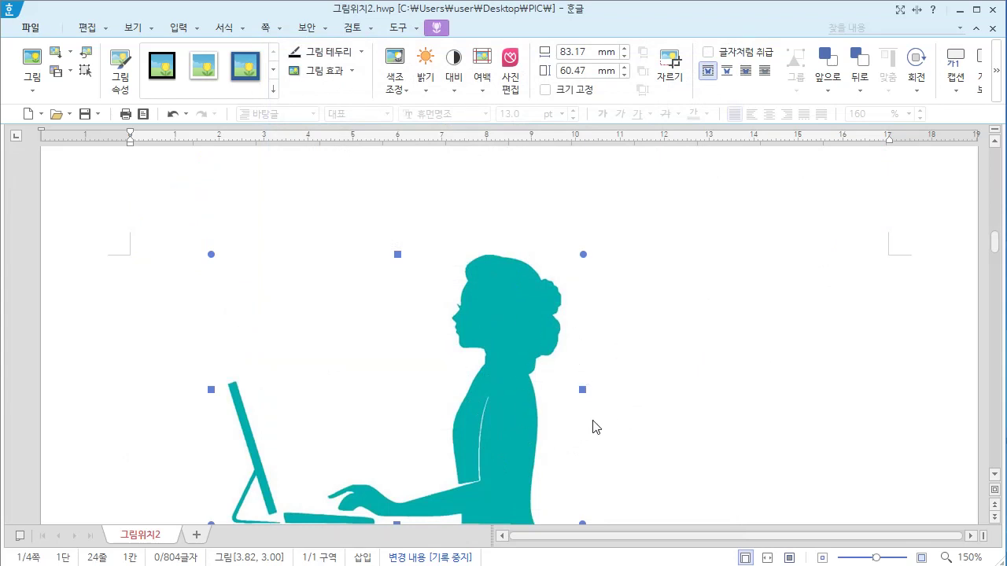
scroll(134, 380, up, 5)
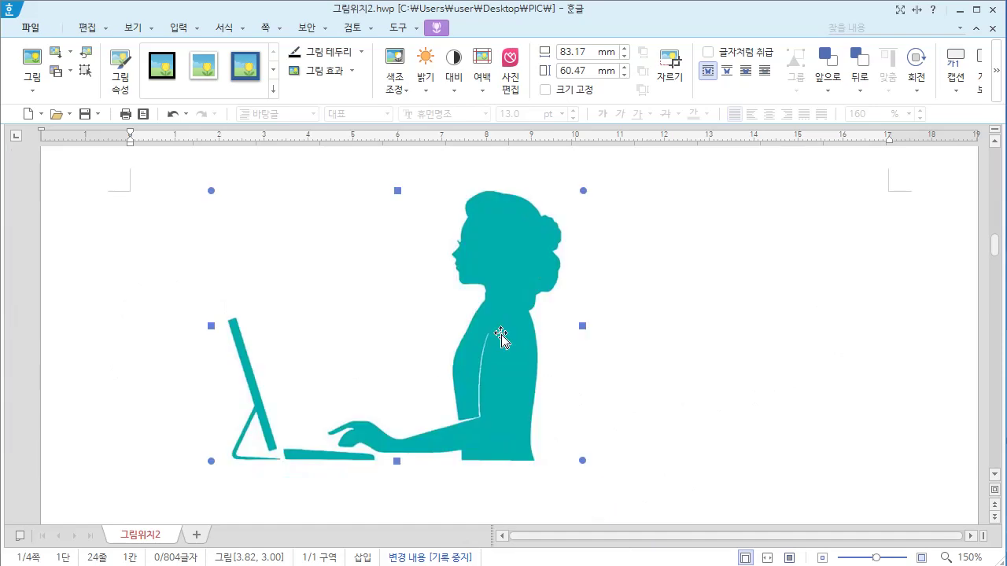
Return the woman picture's 세로 offset from 위 of 문단 to 10 mm.
double_click(504, 337)
double_click(529, 293)
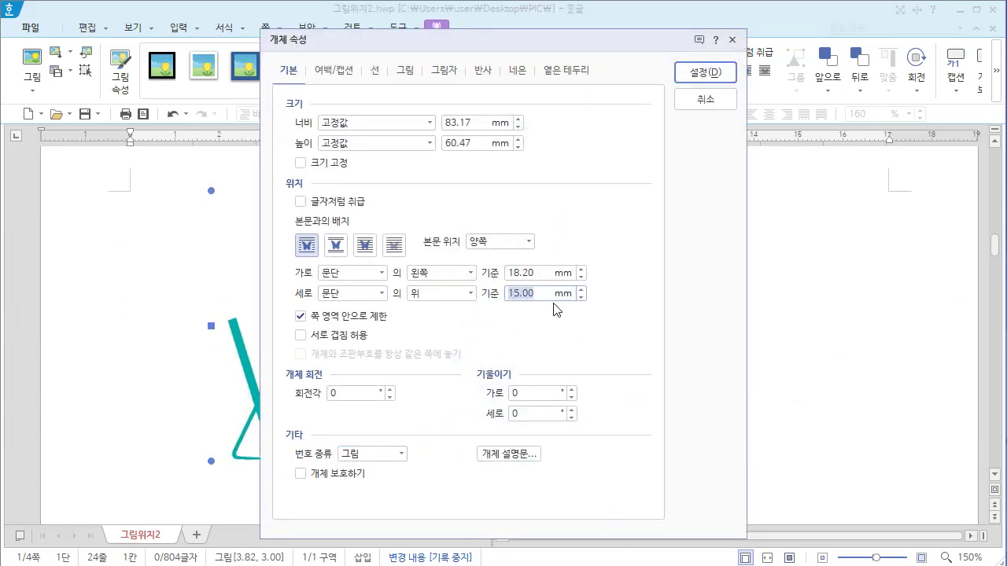
text(150)
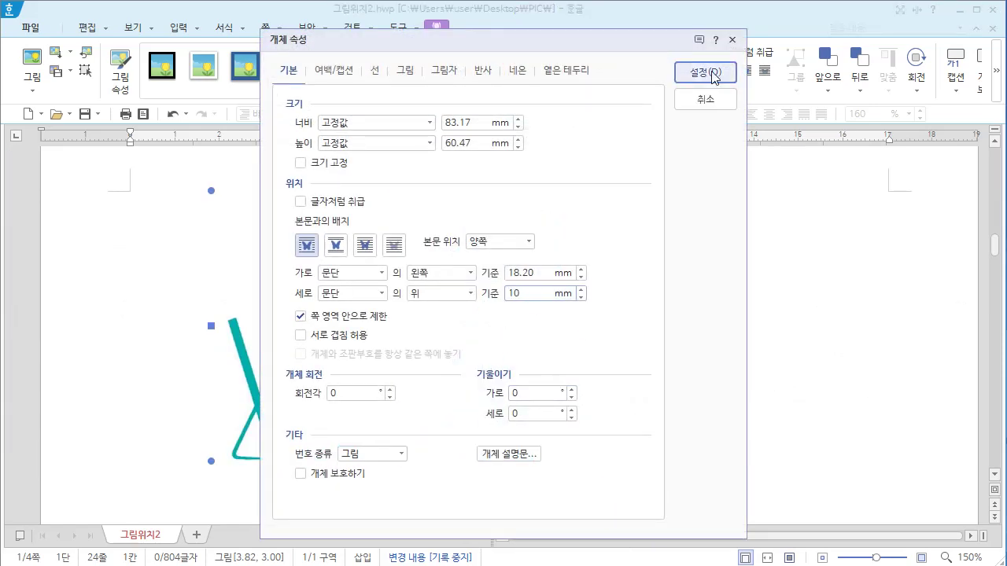
click(708, 72)
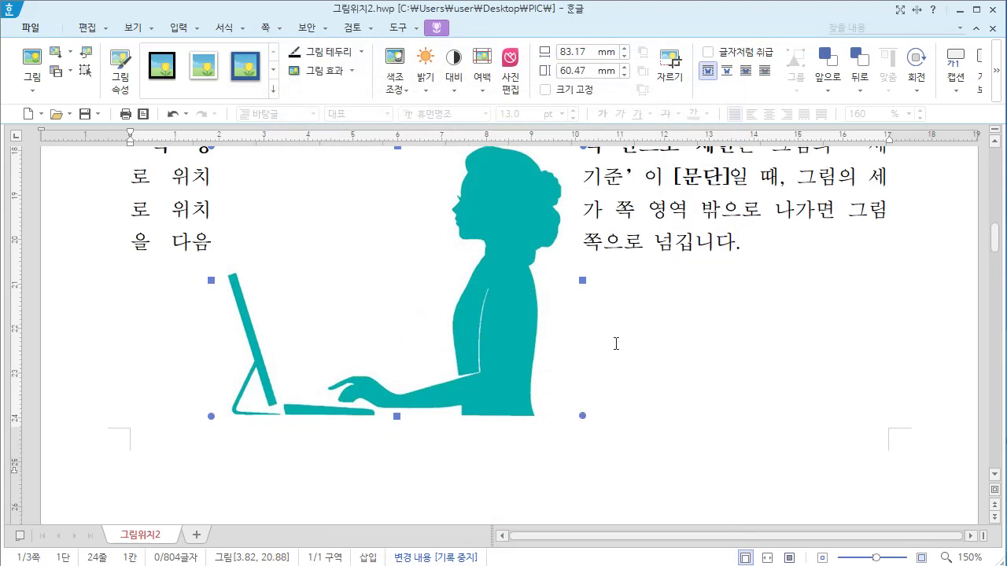
Insert 그림1.jpg below the 서로 겹침 허용 paragraph and shrink it to about 55.5 mm square.
click(145, 390)
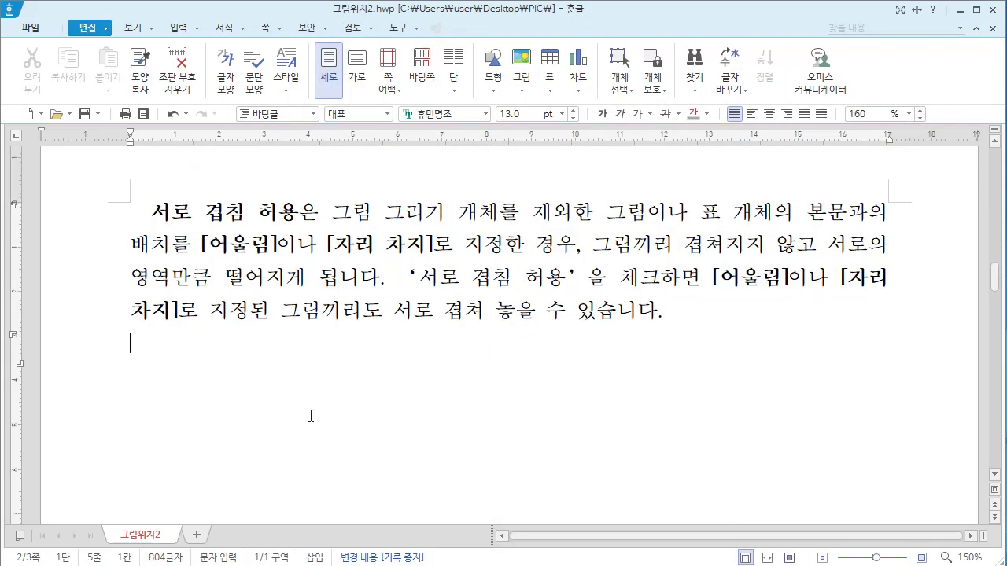
click(180, 27)
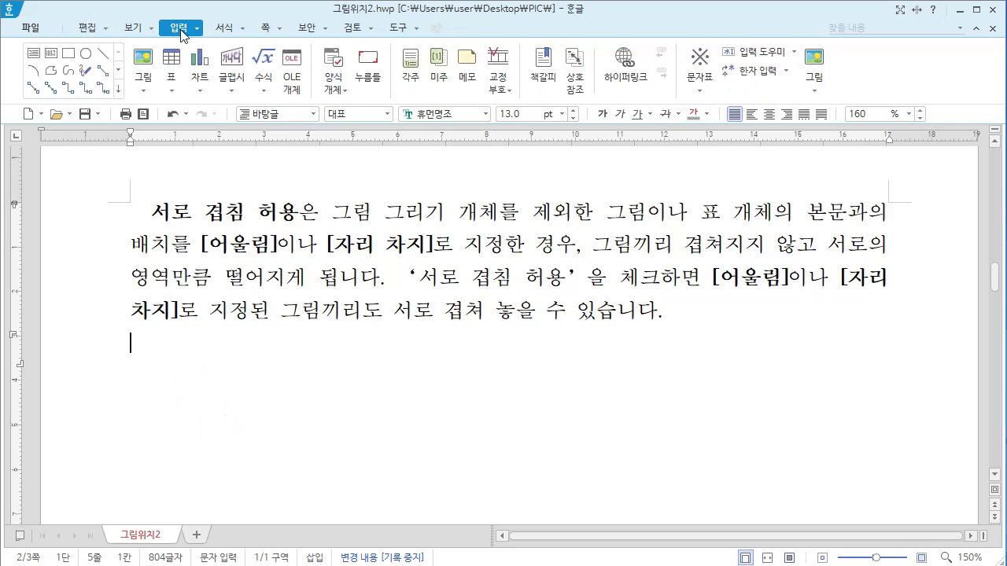
click(149, 63)
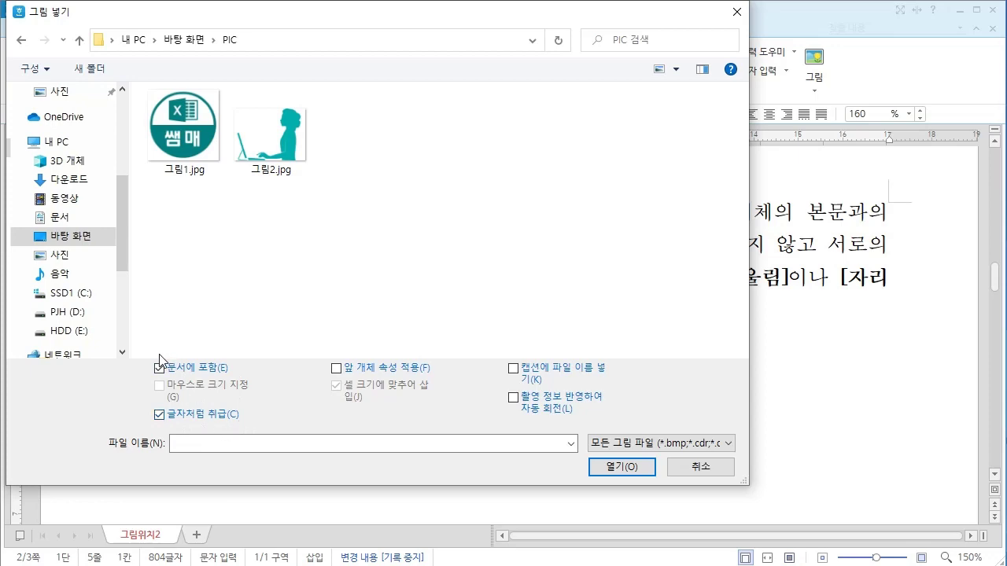
click(183, 129)
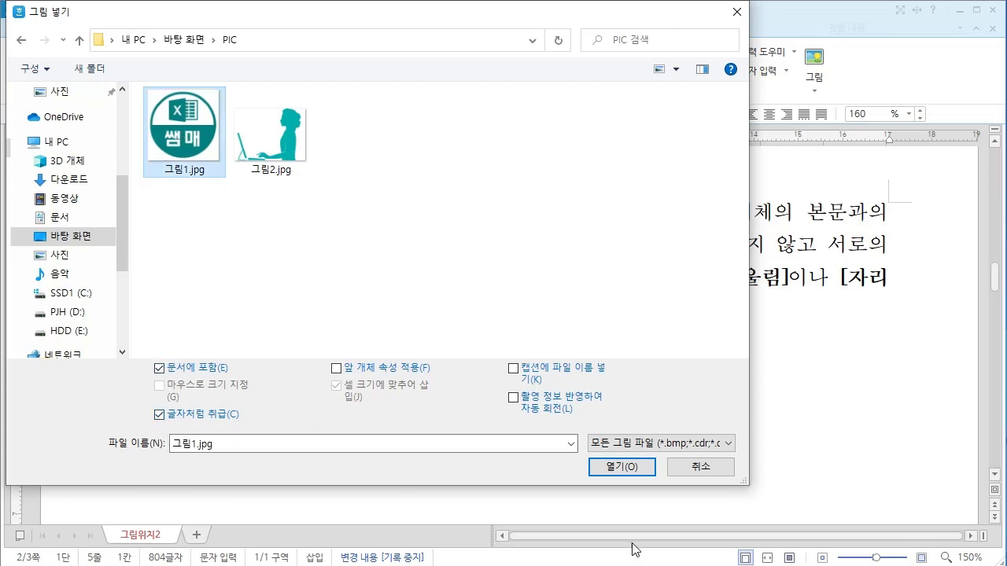
click(621, 467)
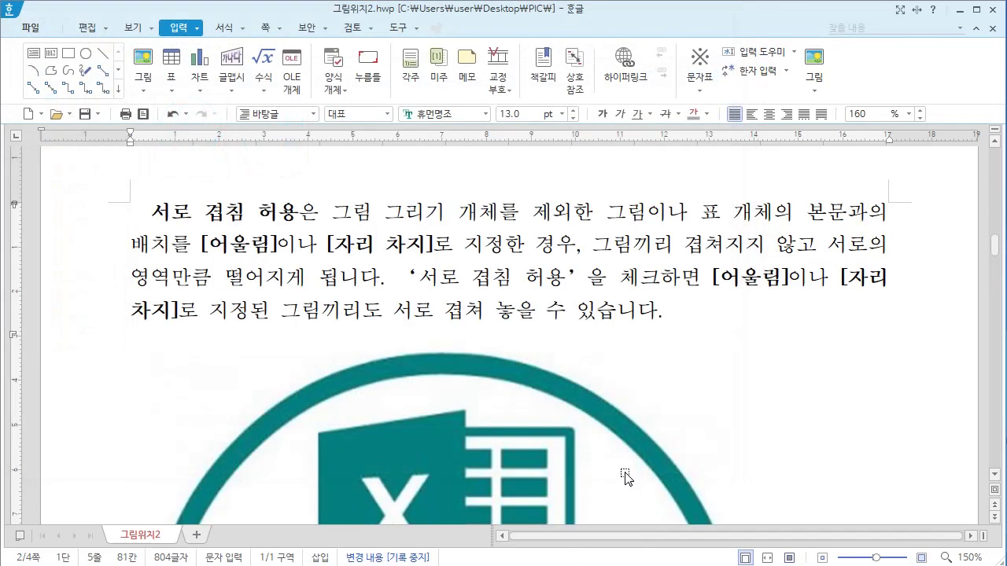
drag(996, 245, 995, 266)
click(553, 354)
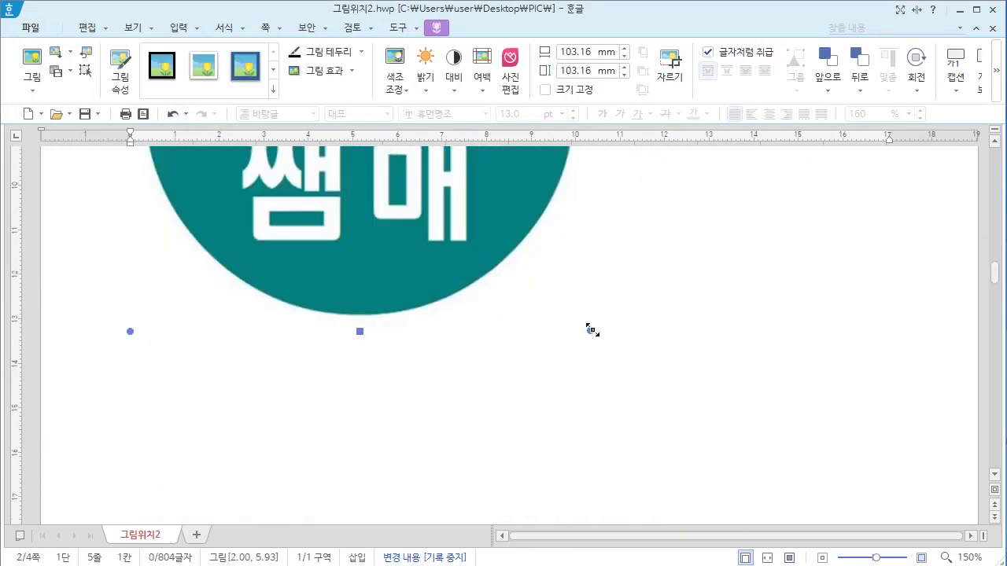
drag(591, 330, 517, 254)
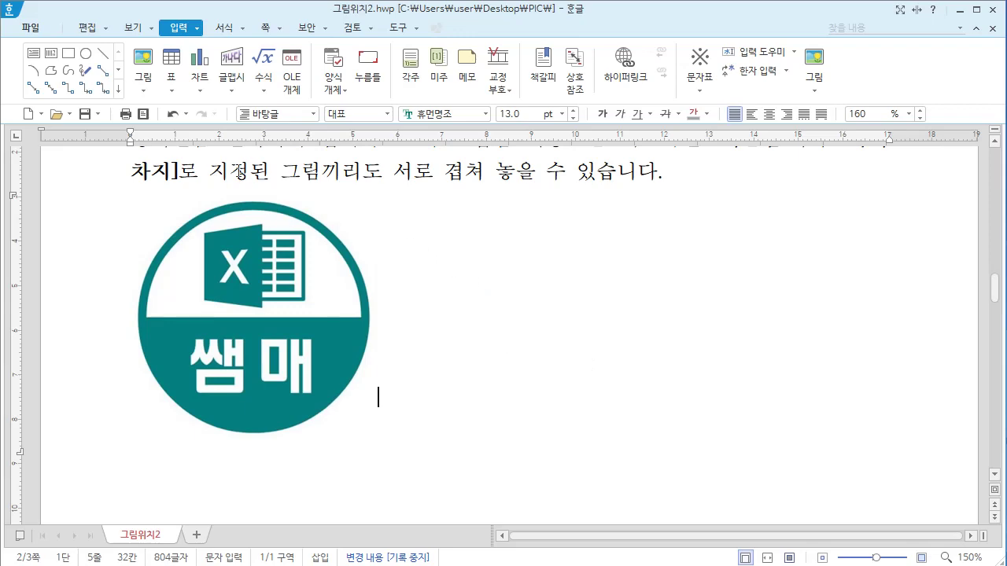
Insert 그림2.jpg beside the logo and shrink it to about 83 × 60 mm.
click(143, 64)
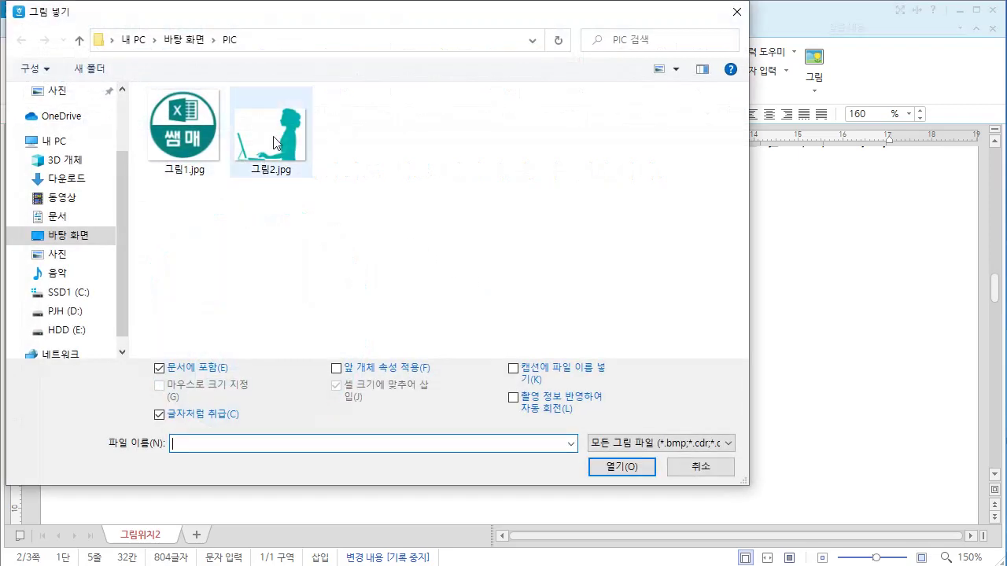
click(282, 137)
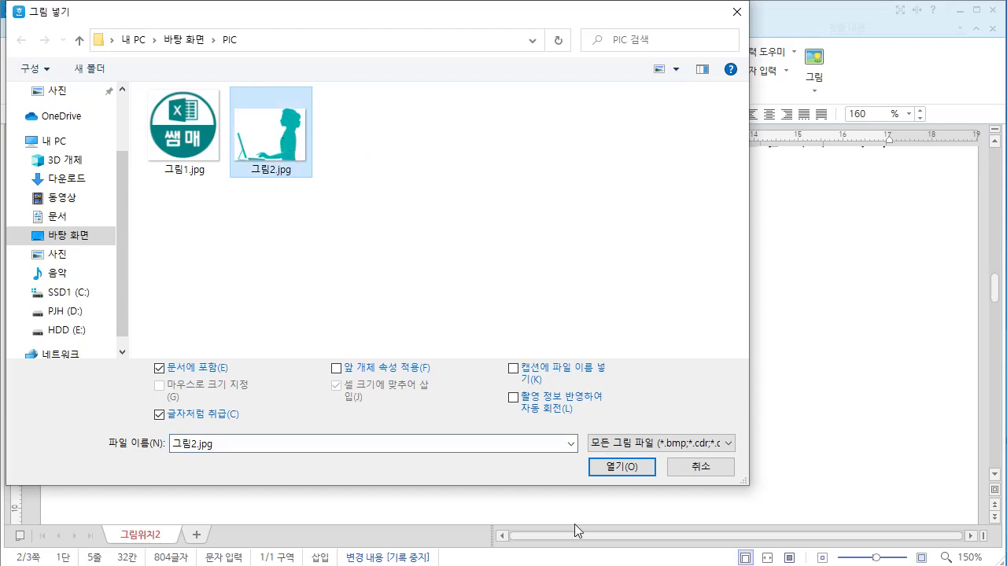
click(626, 467)
scroll(681, 476, down, 10)
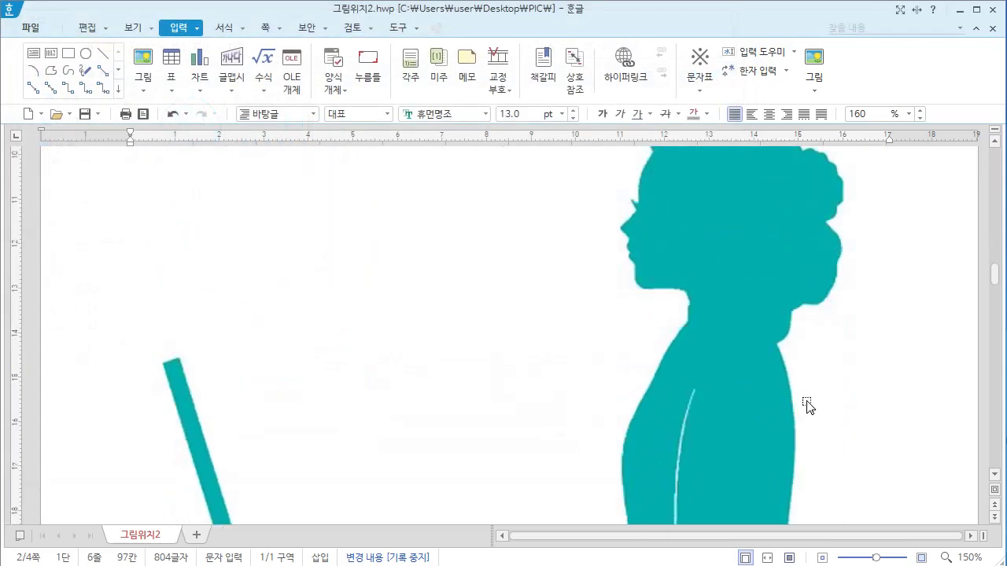
click(696, 277)
drag(888, 371, 691, 183)
key(Escape)
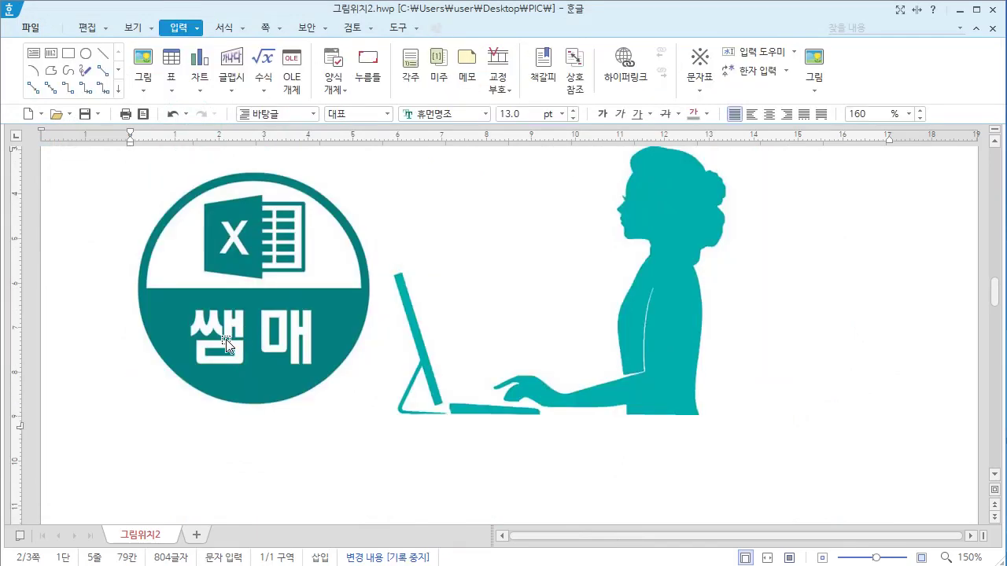
Turn off 글자처럼 취급 for the newly inserted logo and use the 어울림 text layout.
double_click(280, 327)
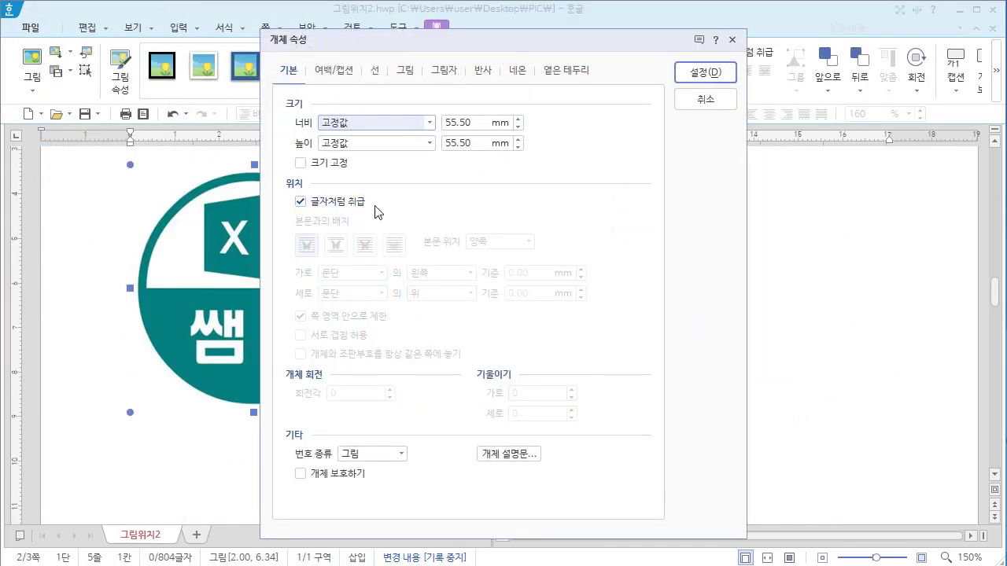
click(301, 203)
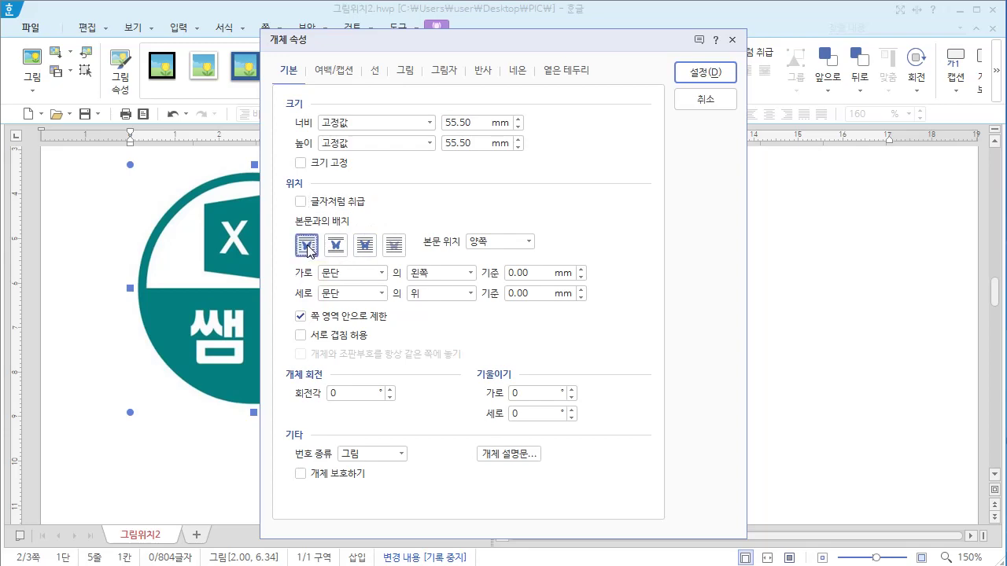
click(705, 71)
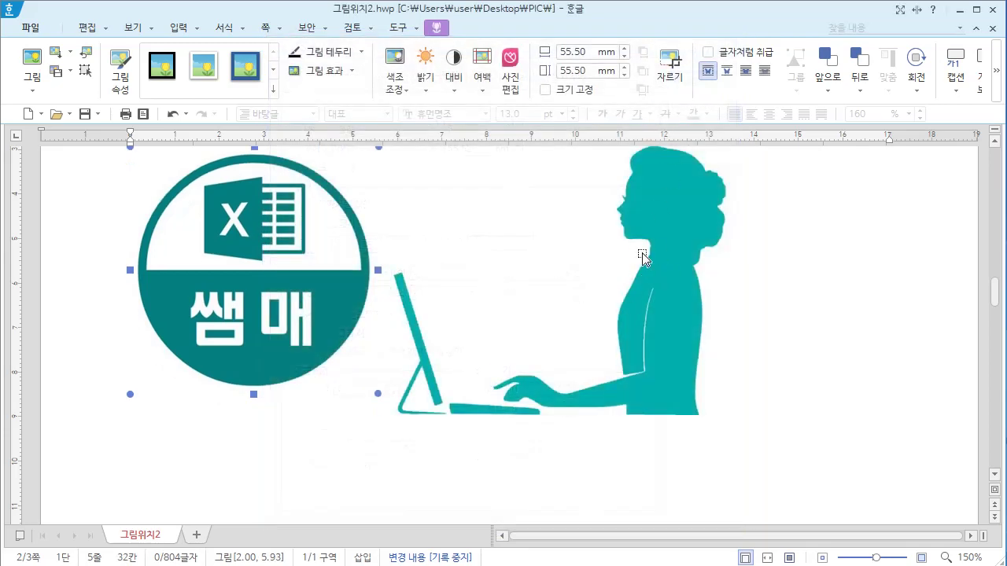
Turn off 글자처럼 취급 for the woman picture beside the logo and lay it out as 어울림.
double_click(652, 270)
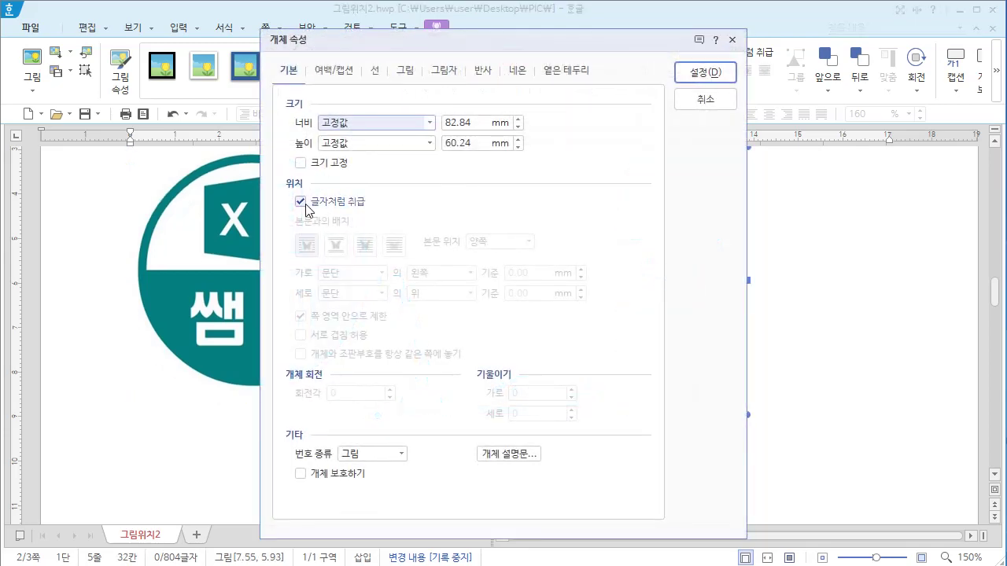
click(300, 202)
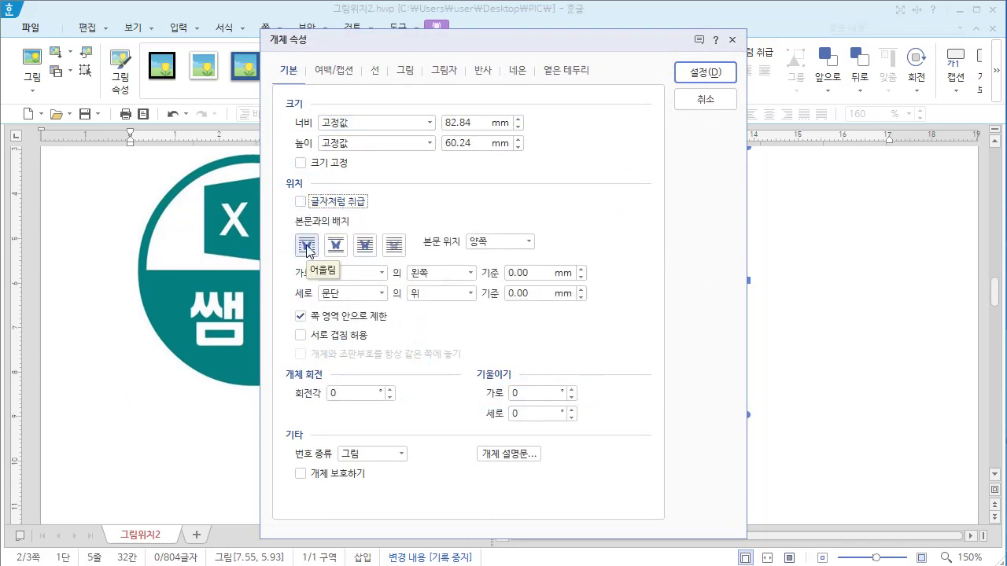
click(307, 248)
click(706, 73)
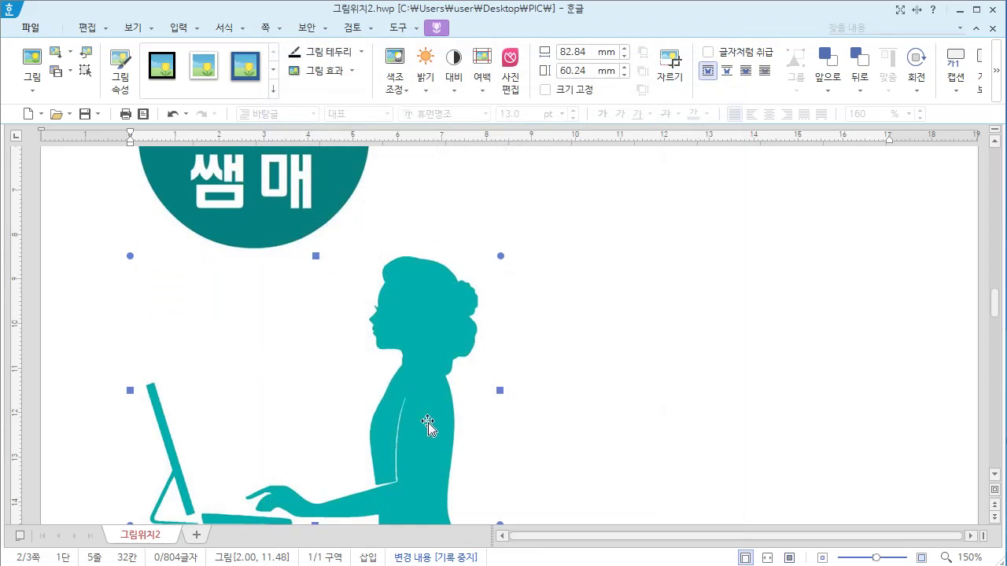
Try to move the woman picture up over the logo, and place it to the logo's right at the text margin.
drag(421, 459, 417, 312)
drag(423, 464, 843, 270)
scroll(842, 270, up, 3)
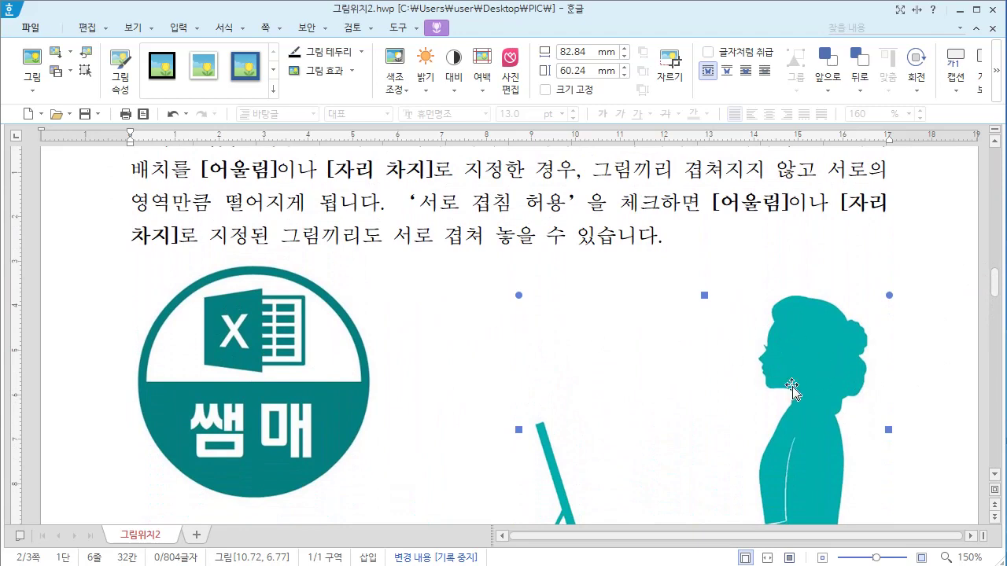
Shift the woman picture toward the logo, try to overlap the two, and return it to the logo's right just below the text.
drag(809, 387, 764, 363)
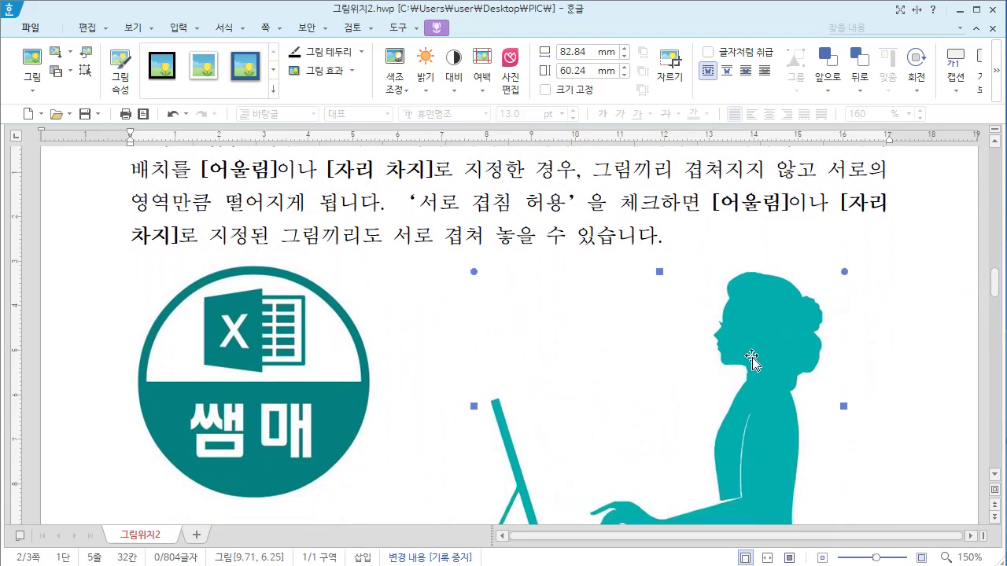
drag(776, 341, 516, 346)
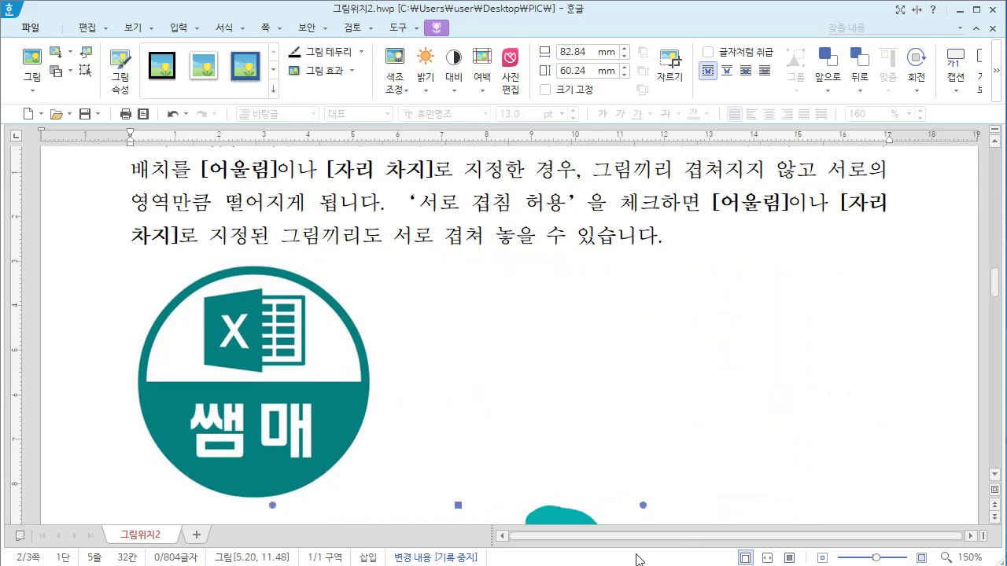
drag(567, 517, 802, 264)
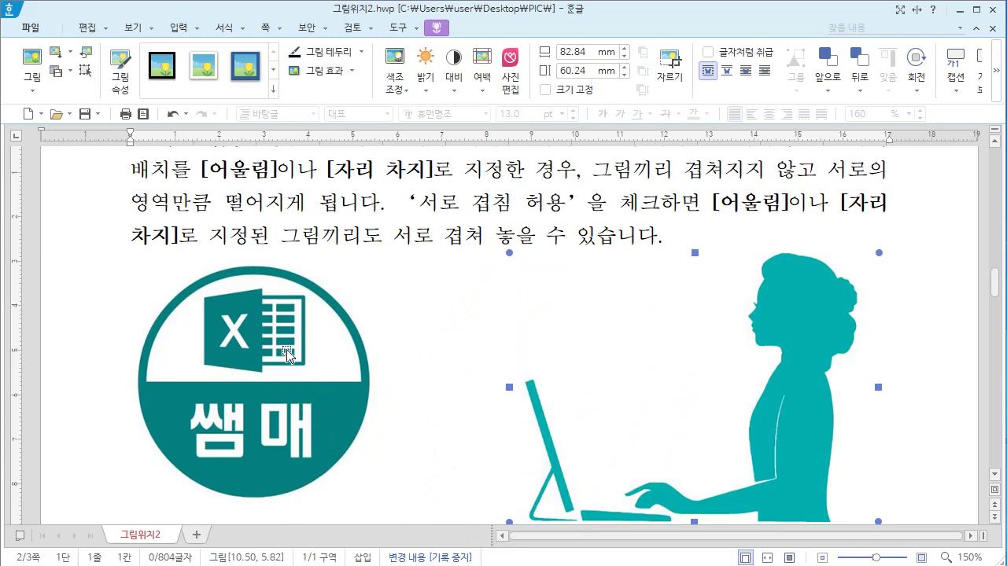
Enable 서로 겹침 허용 in the logo picture's object properties and apply the setting.
click(286, 380)
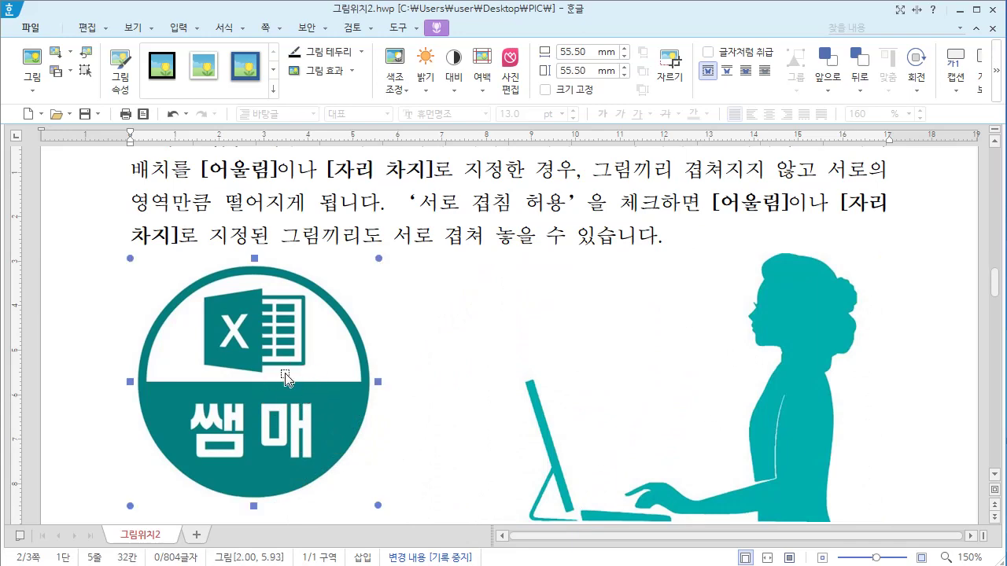
double_click(286, 379)
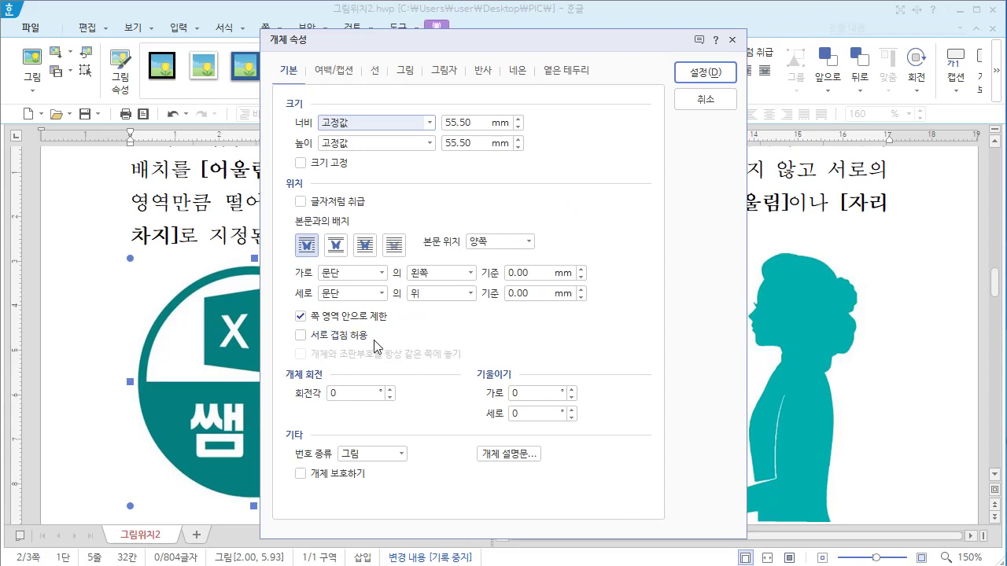
click(301, 335)
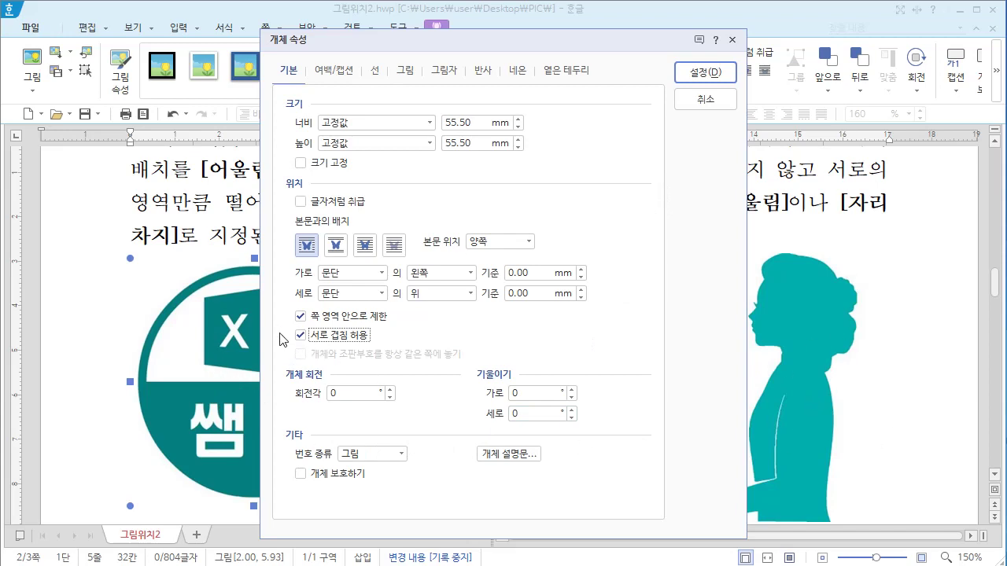
click(712, 73)
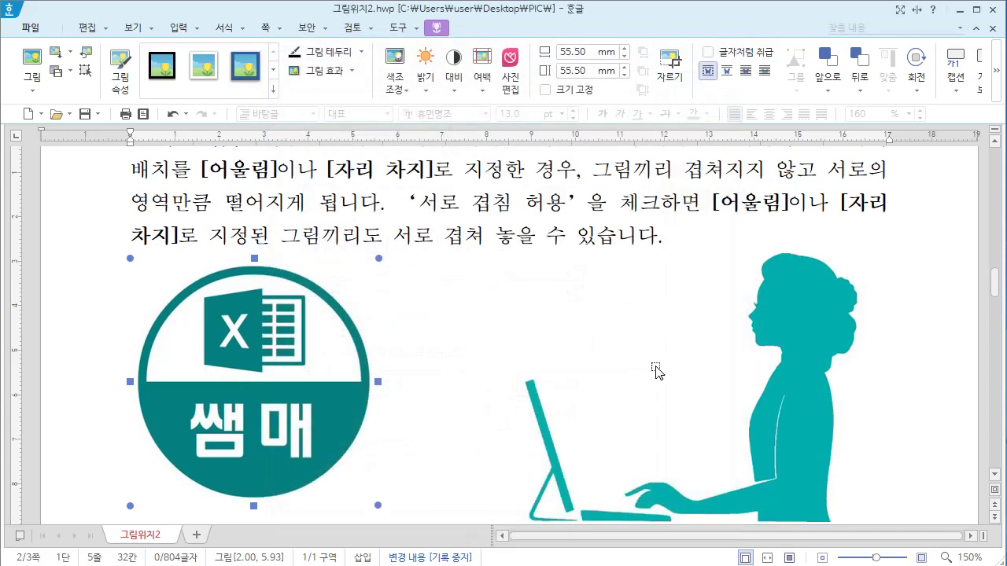
Move the woman picture over the logo so that it covers most of the logo's right side.
click(817, 442)
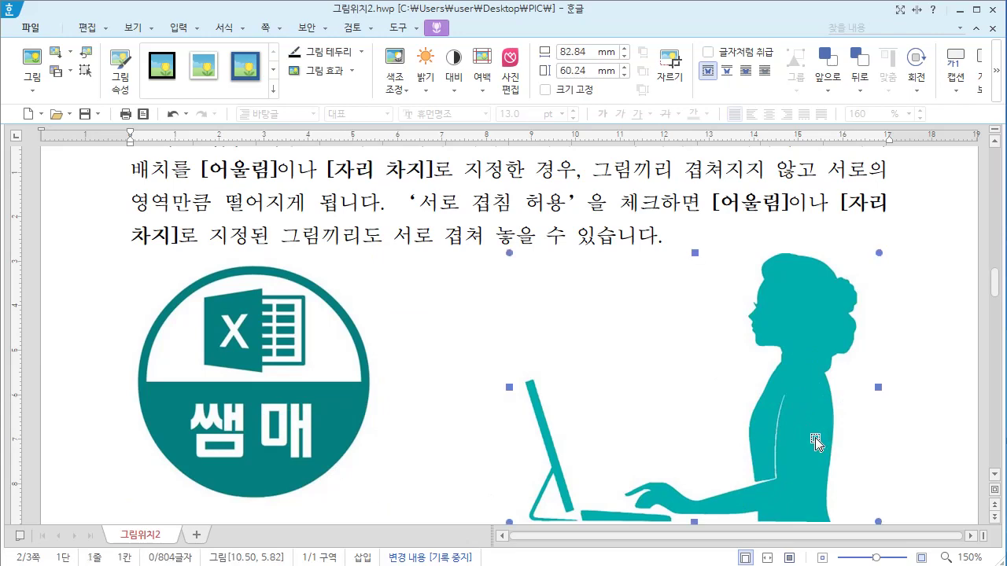
drag(816, 443, 527, 425)
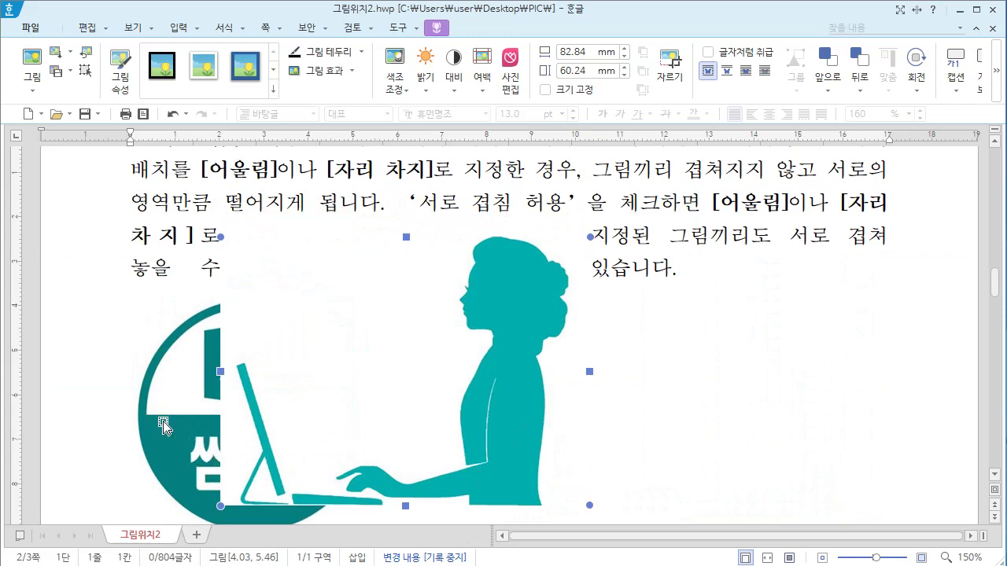